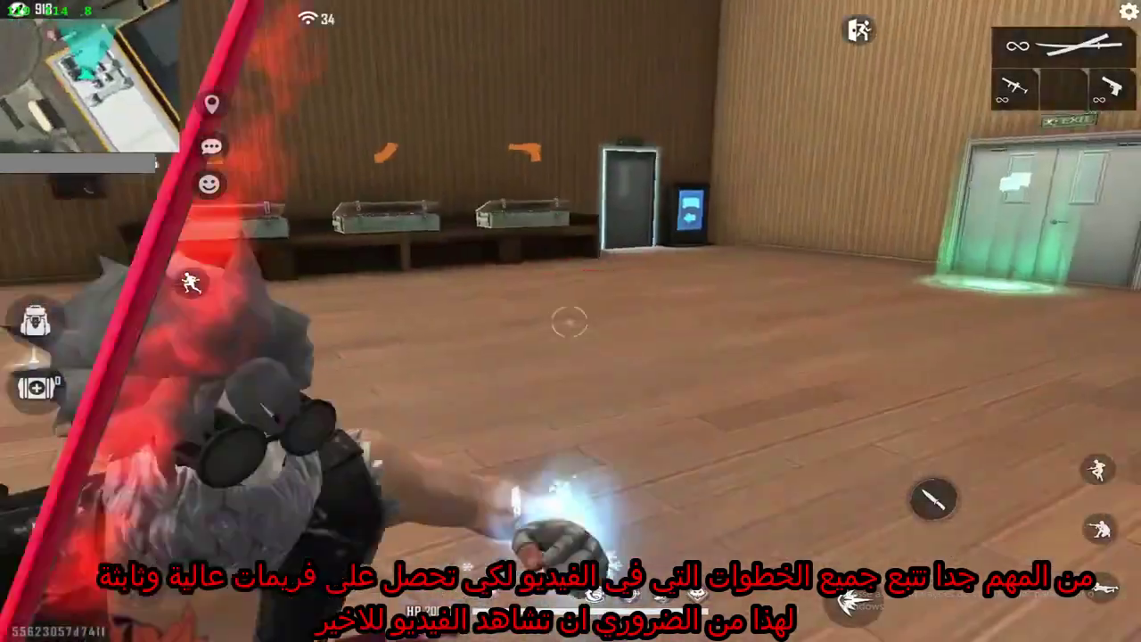
key(w)
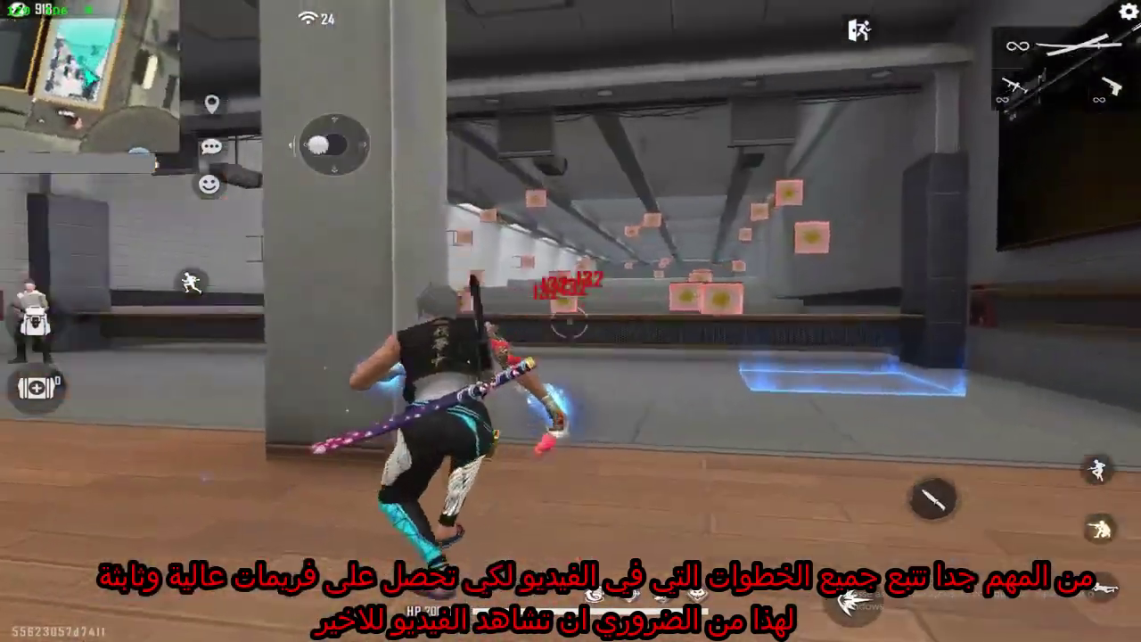
key(1)
click(570, 322)
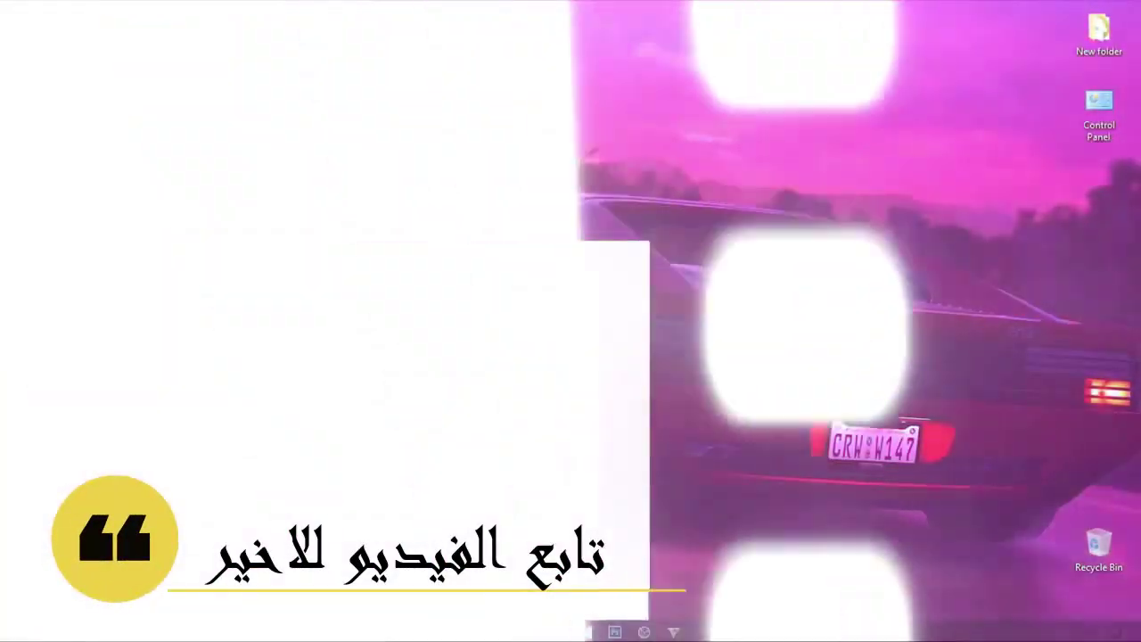
Search Windows for "create a restore point" and open the System Protection settings, moving the window clear of the desktop icons.
text(create a res)
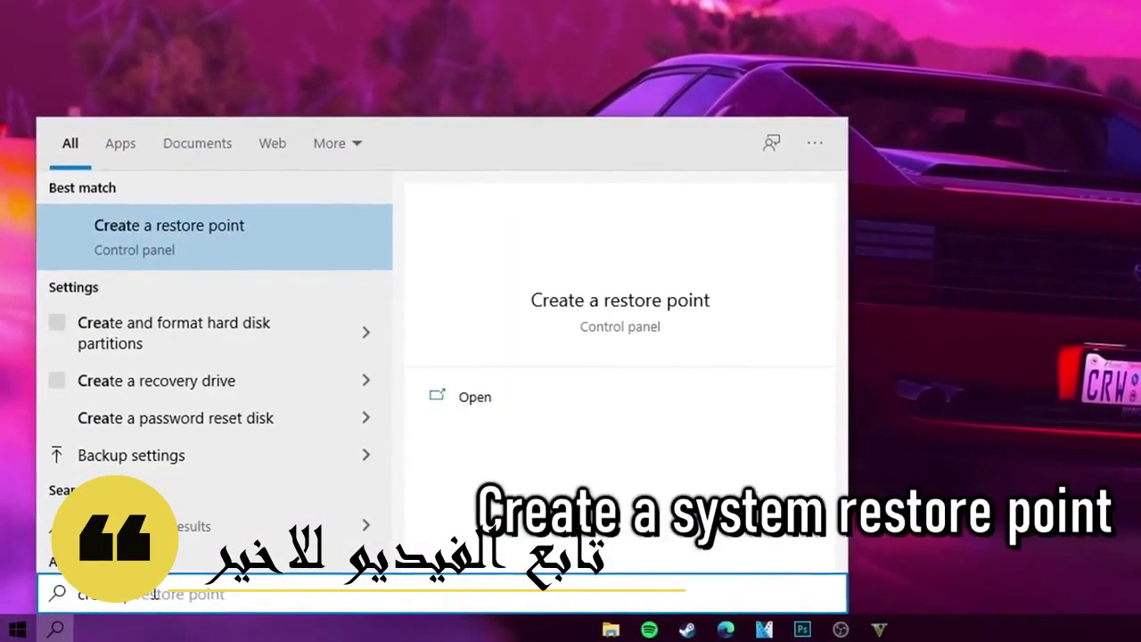
text(tore point)
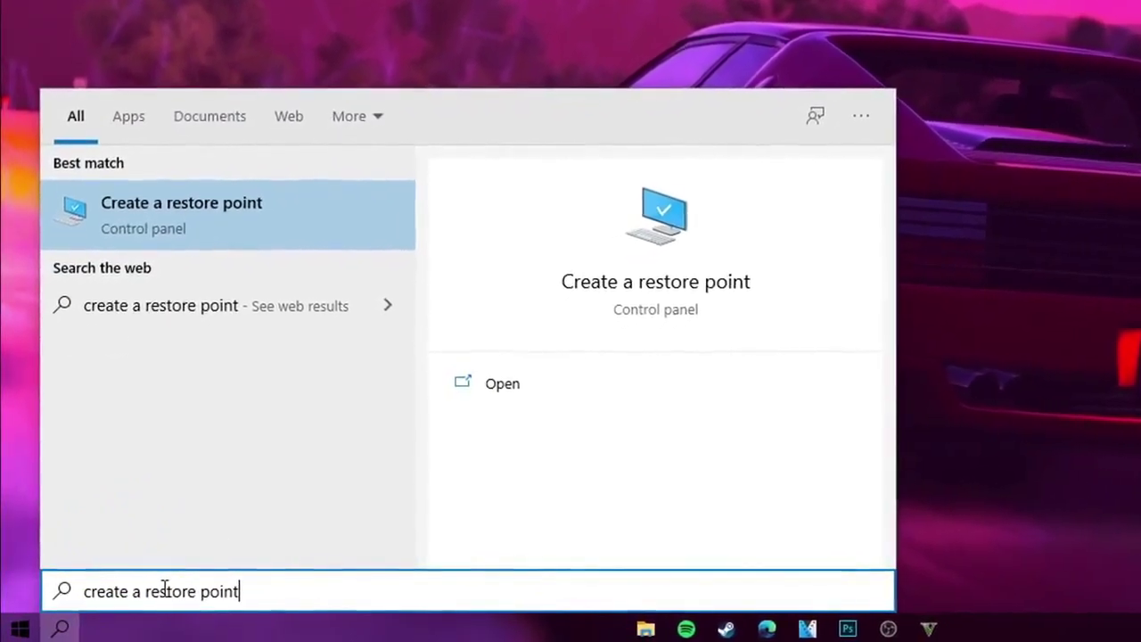
key(Return)
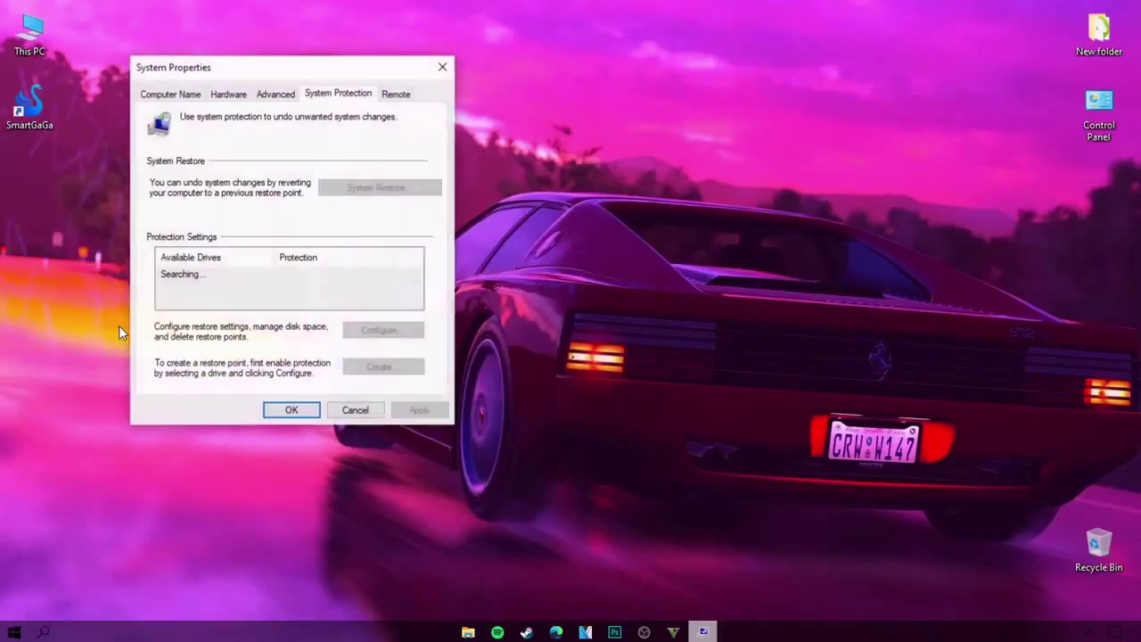
drag(283, 79, 535, 76)
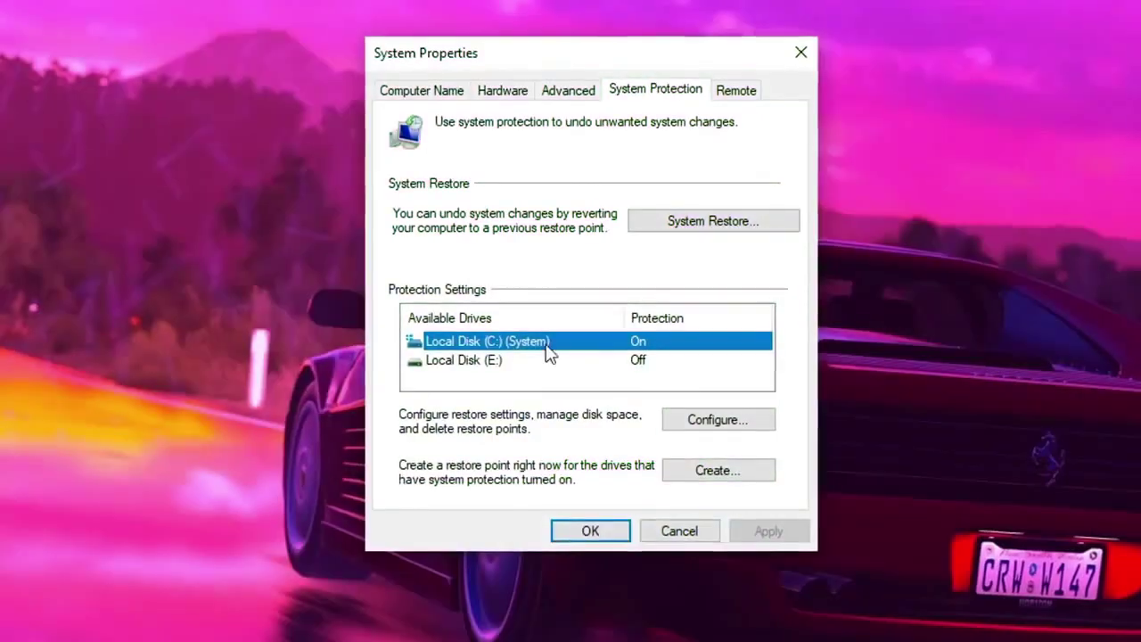
Create a system restore point described as "Optimize SmartGAGA" and dismiss the completion message.
click(630, 369)
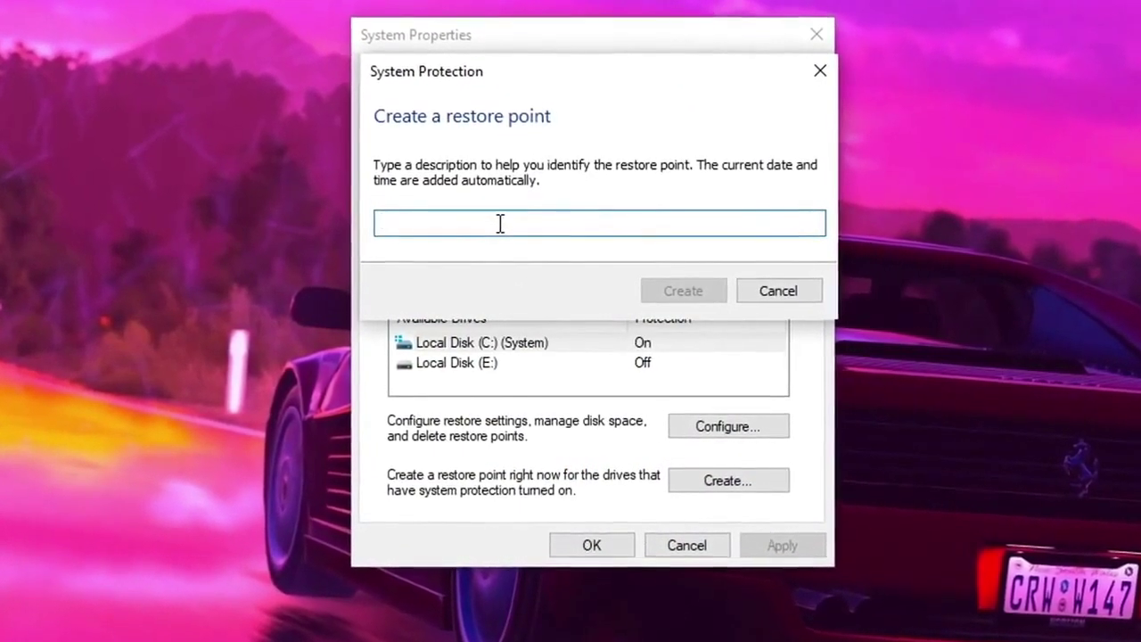
text(Optimize SmartGAG)
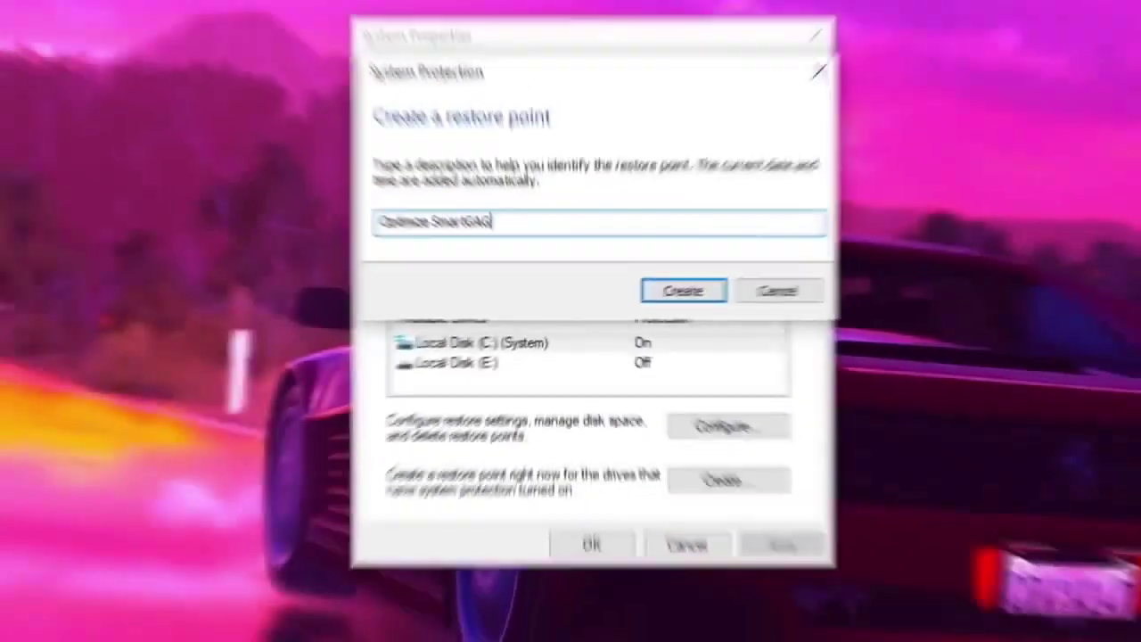
text(A)
drag(499, 221, 374, 233)
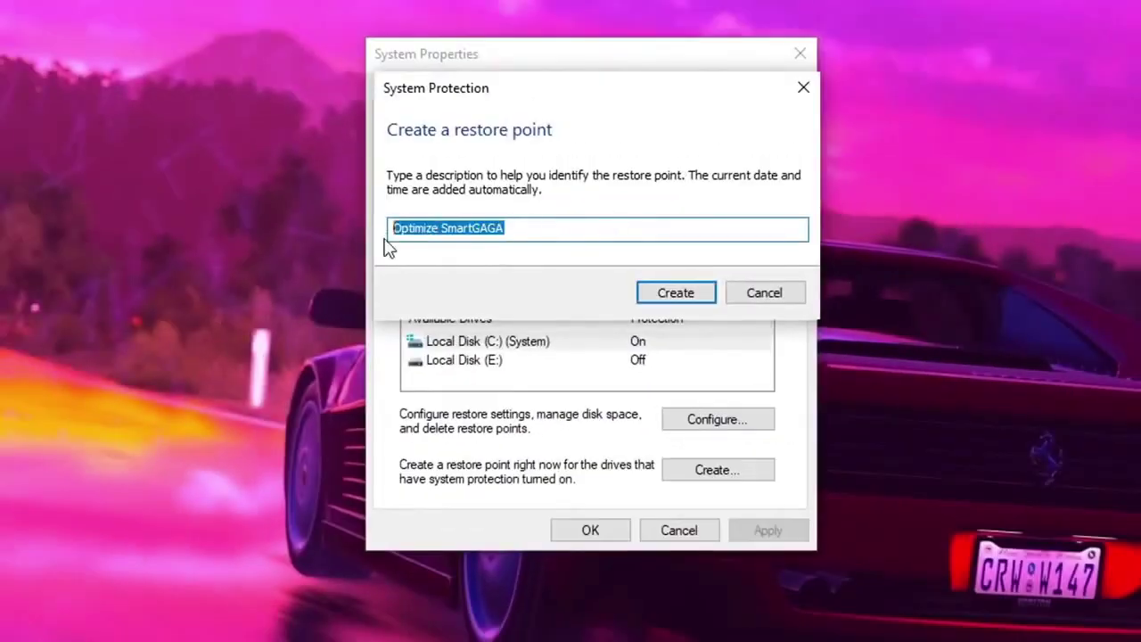
click(682, 300)
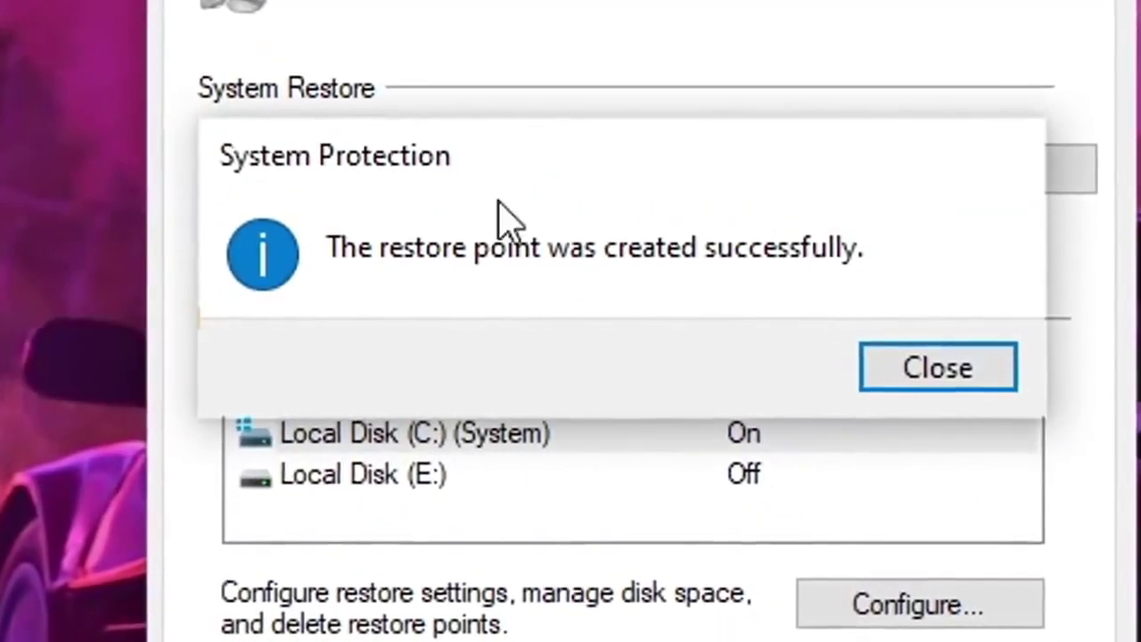
click(961, 367)
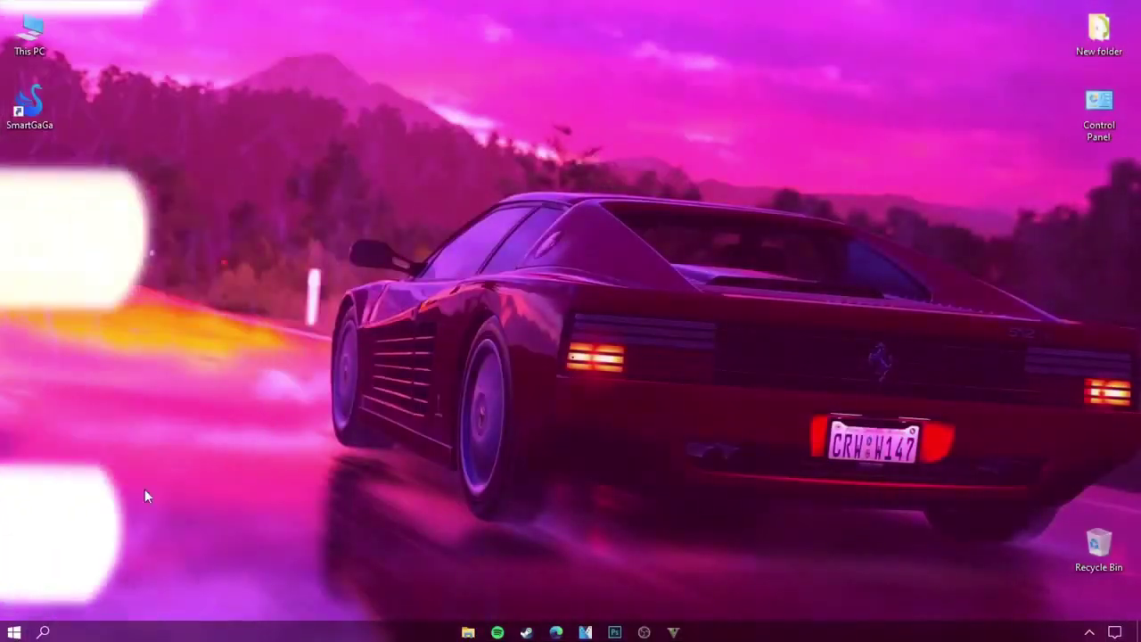
Search Windows for "game mode" and open the Game Mode settings to check whether the mode is enabled.
click(43, 632)
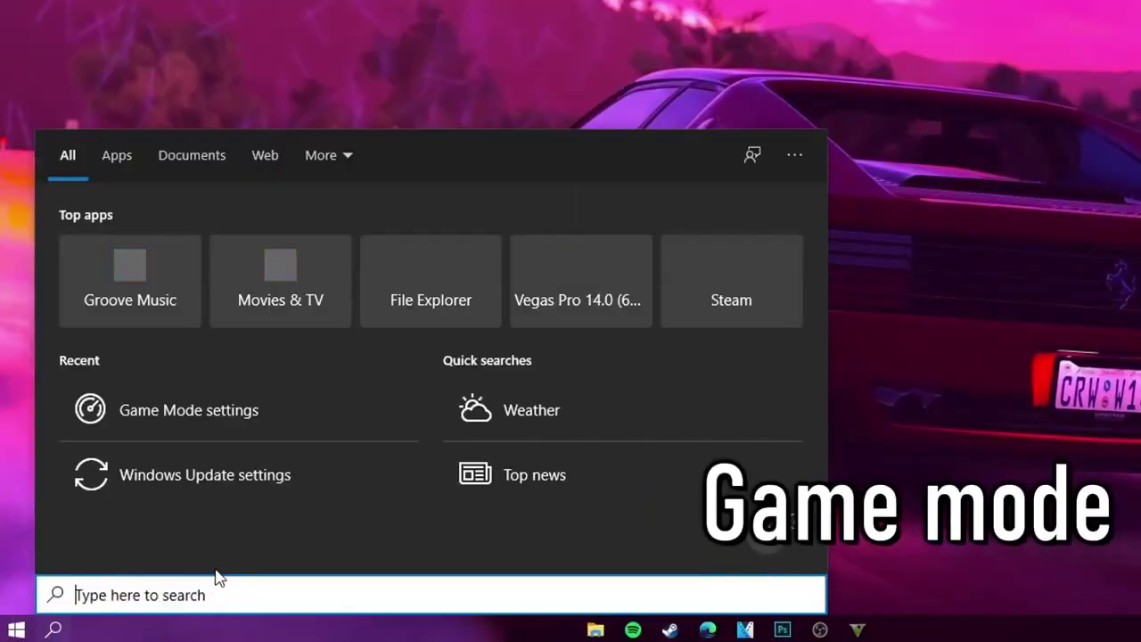
text(game mode)
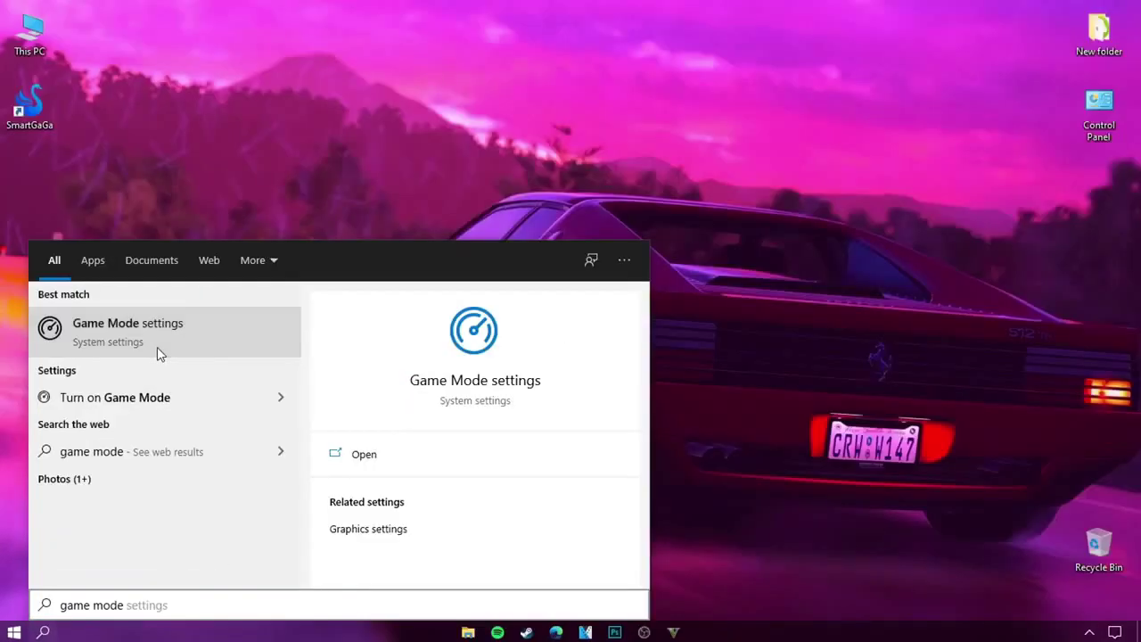
click(157, 347)
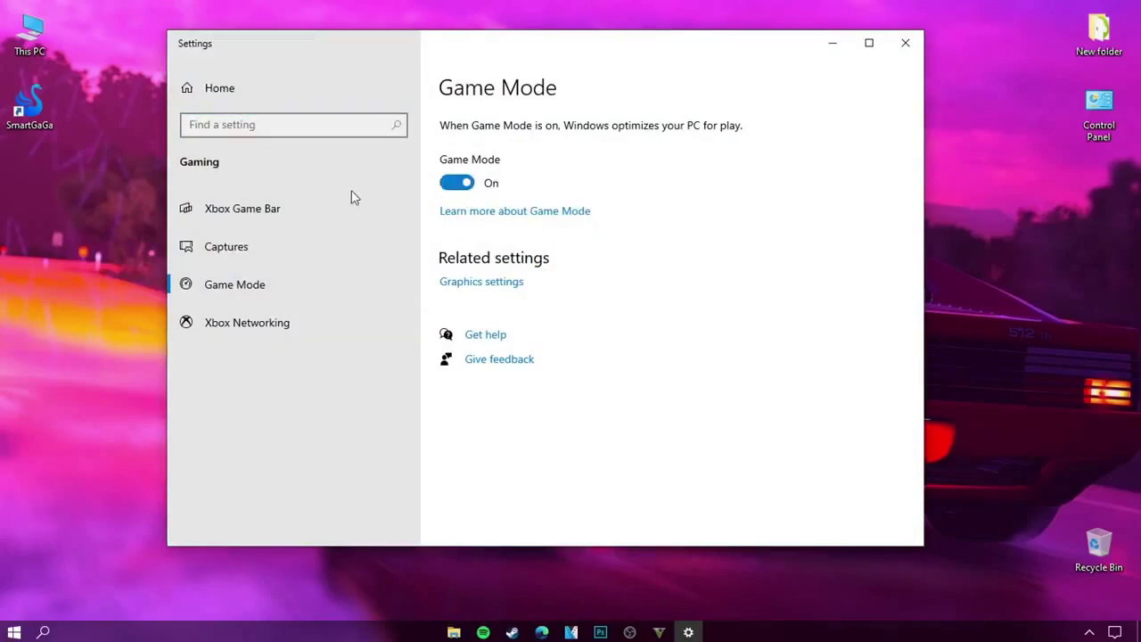
Check the Xbox Game Bar settings, and find the Background apps settings to check whether apps may run in the background.
click(247, 218)
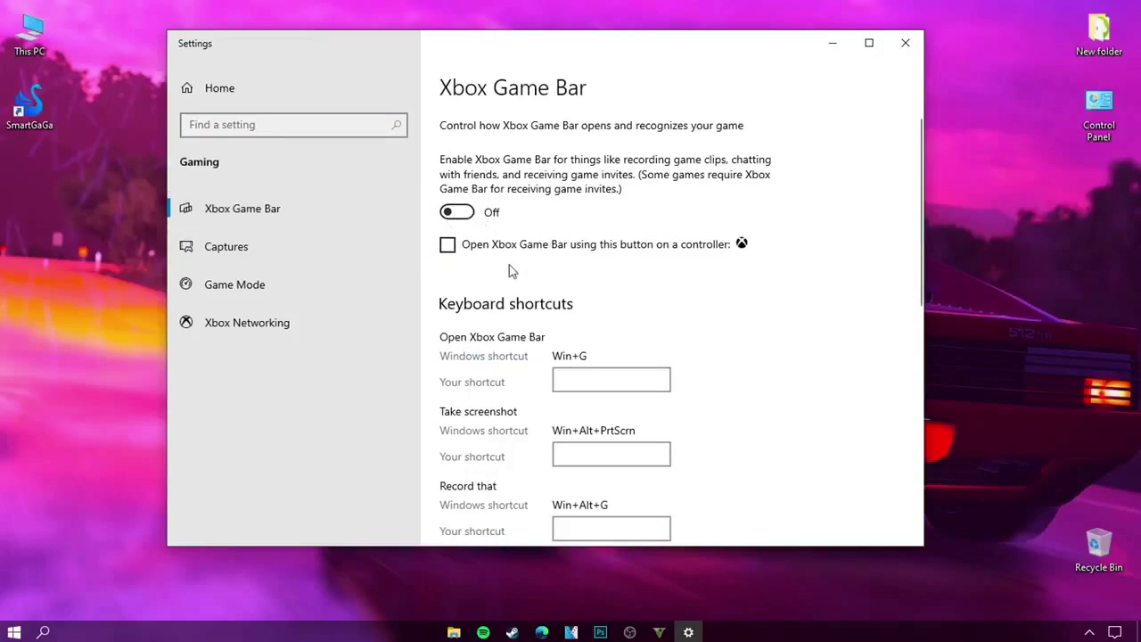
text(back)
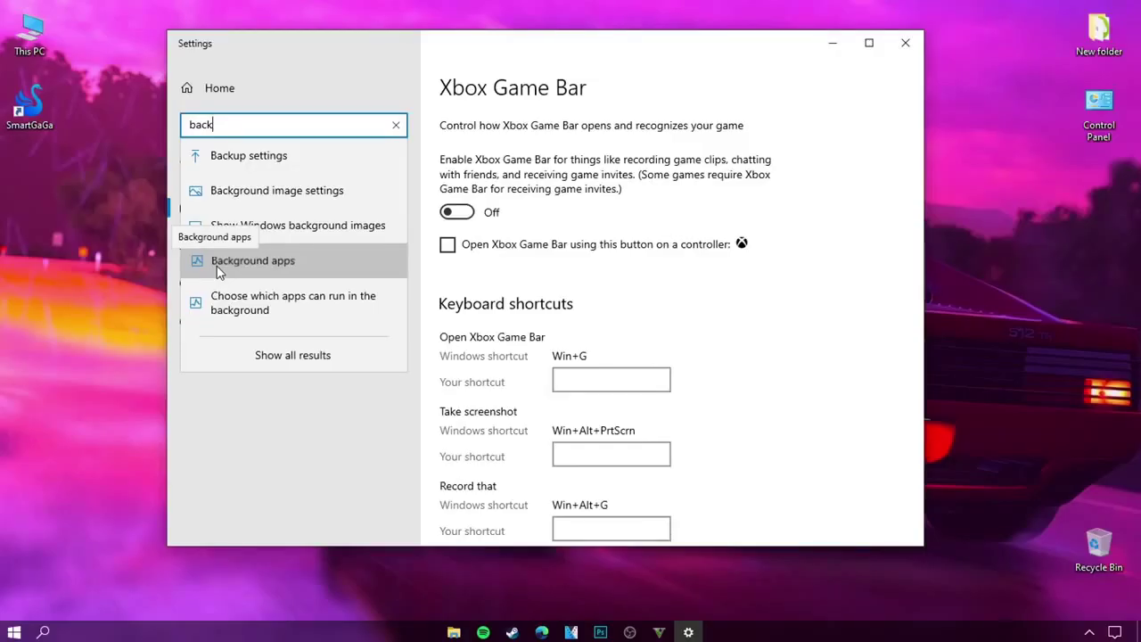
click(218, 263)
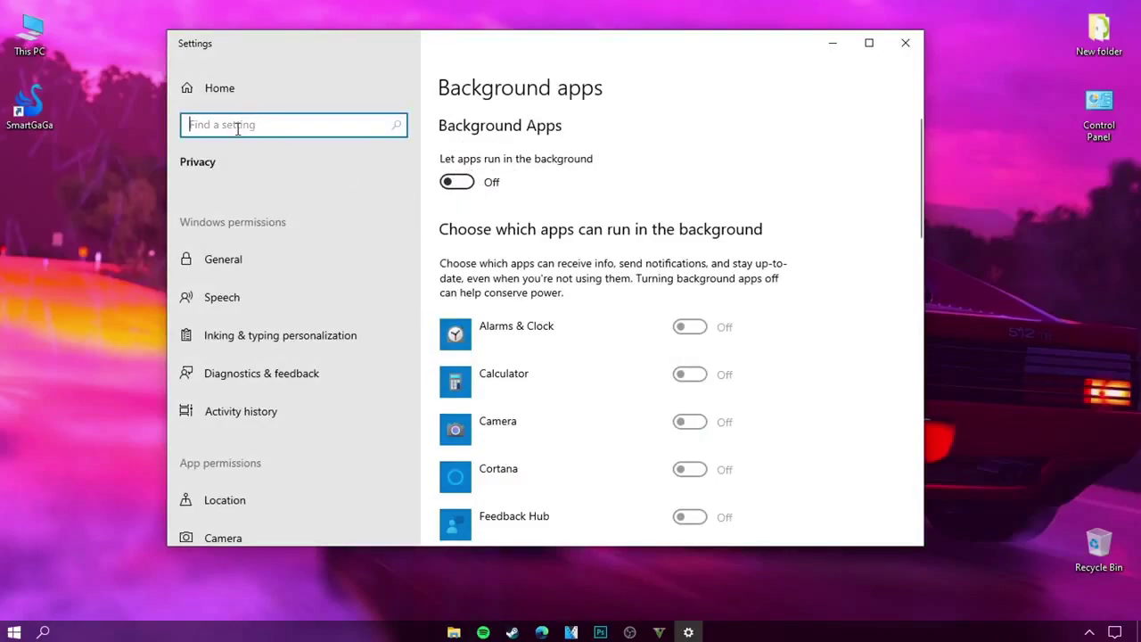
Find the camera privacy settings and turn off camera access for apps.
text(camera)
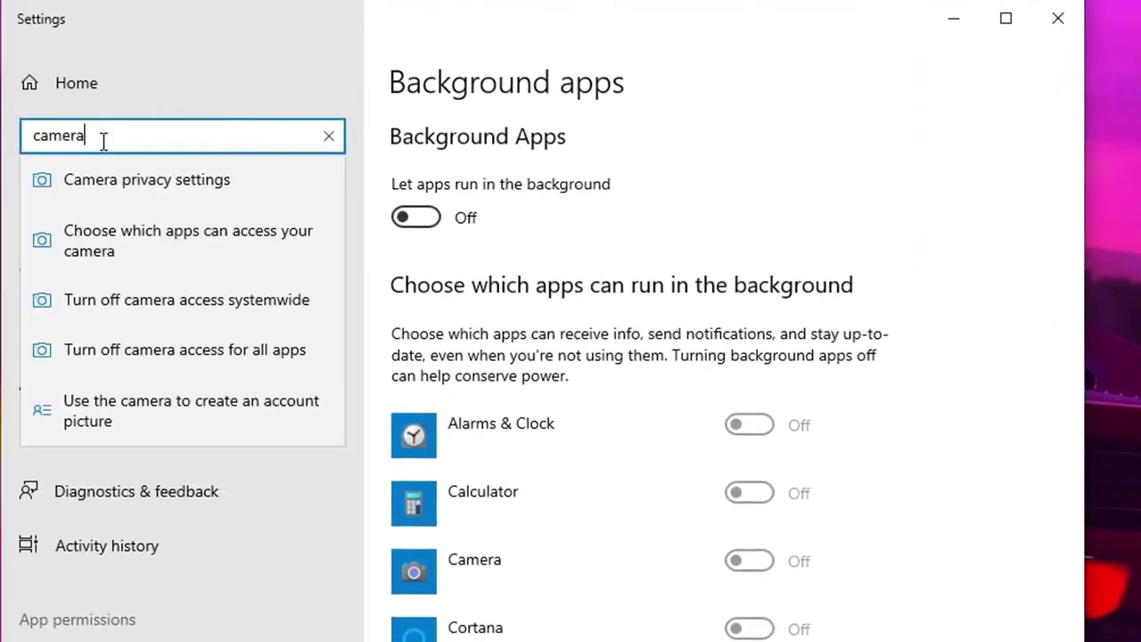
click(139, 185)
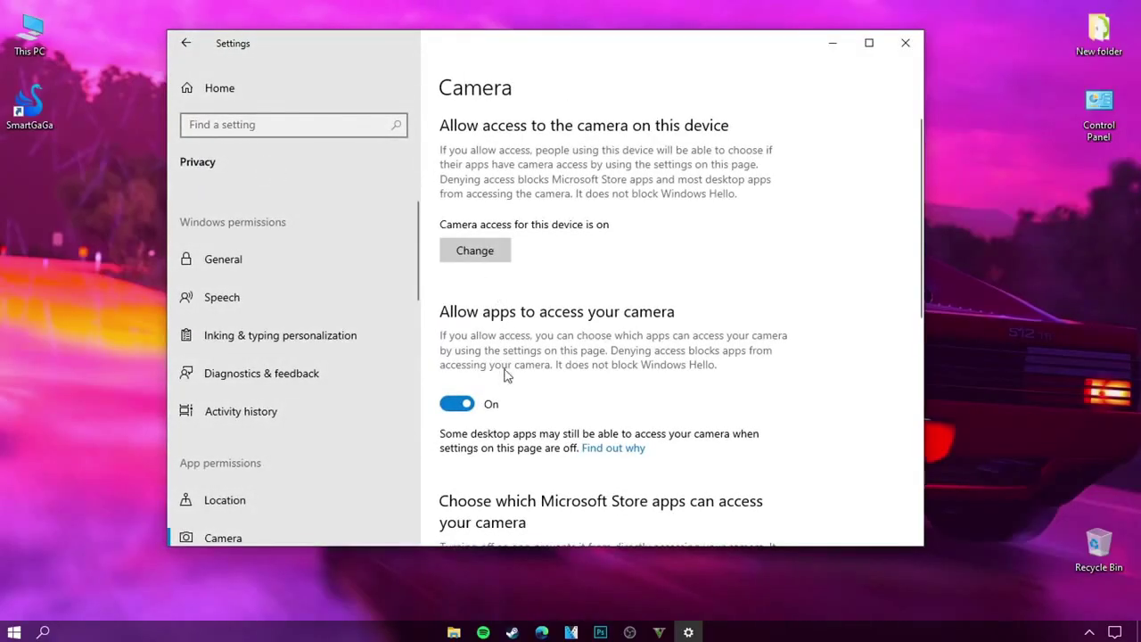
scroll(526, 278, down, 10)
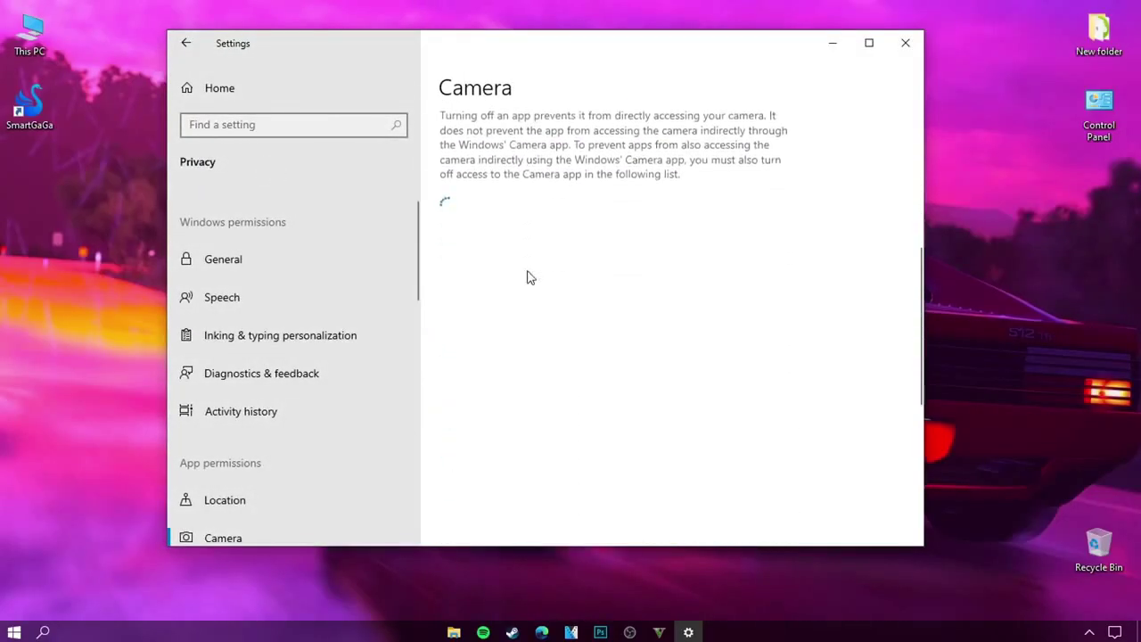
scroll(550, 292, up, 10)
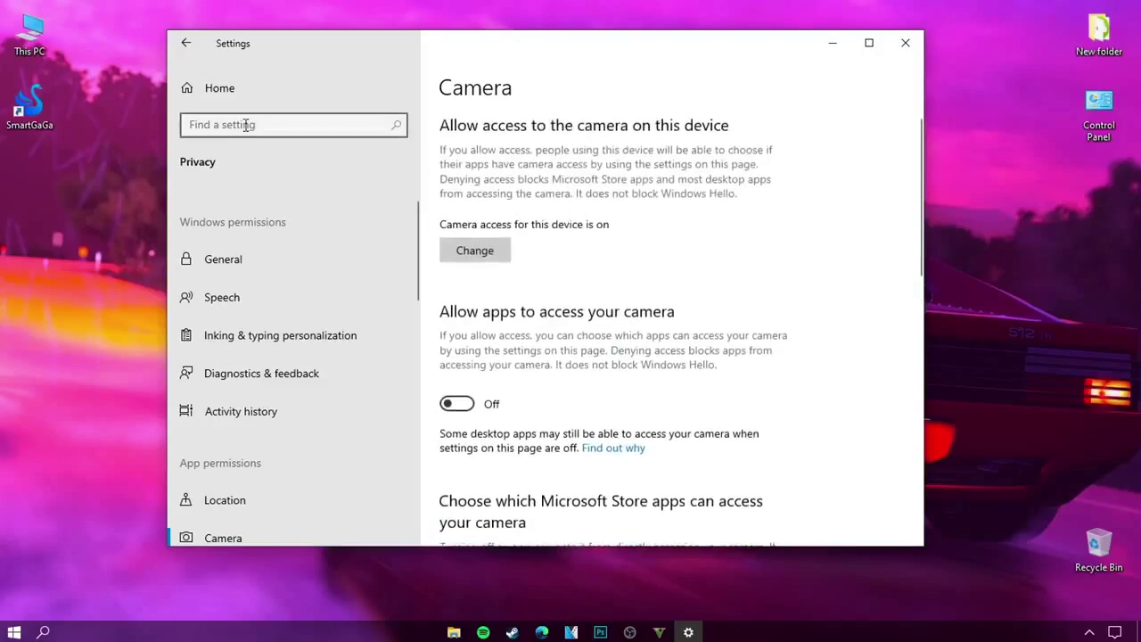
Search the settings for "apps" and open the Apps & features page.
text(pp)
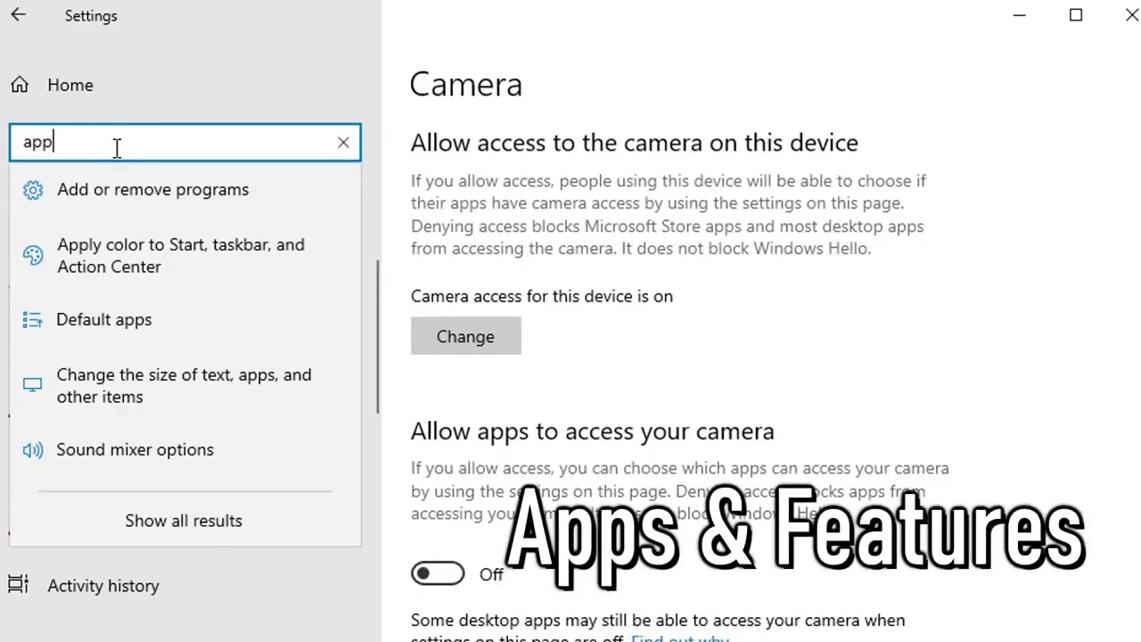
text(s)
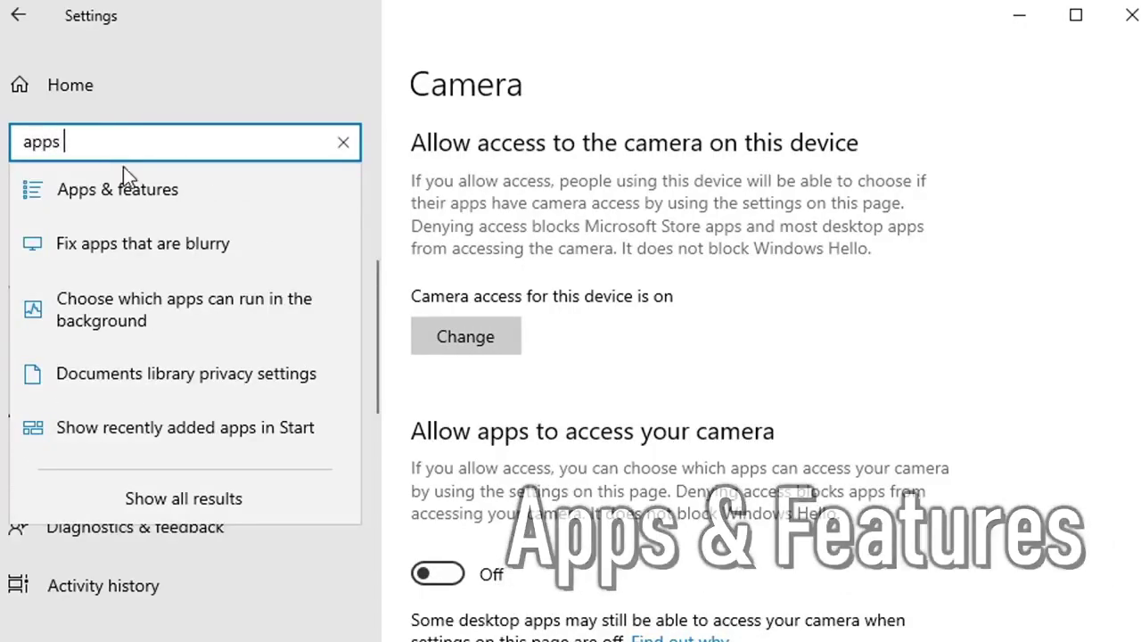
click(127, 208)
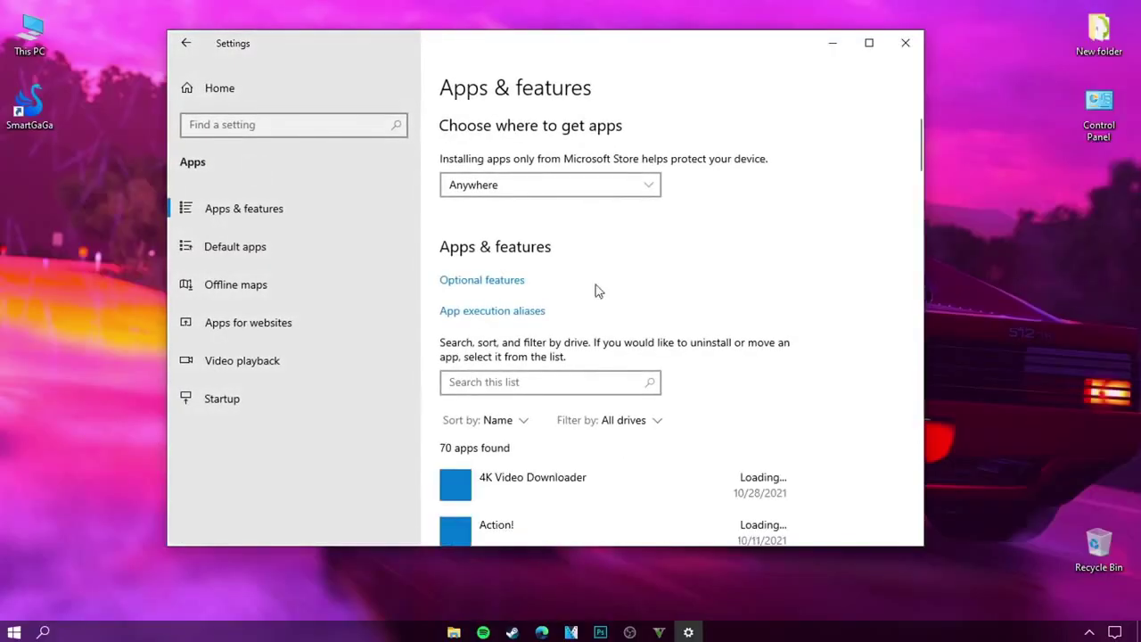
Uninstall Microsoft Solitaire Collection from the list of installed apps.
scroll(828, 293, down, 15)
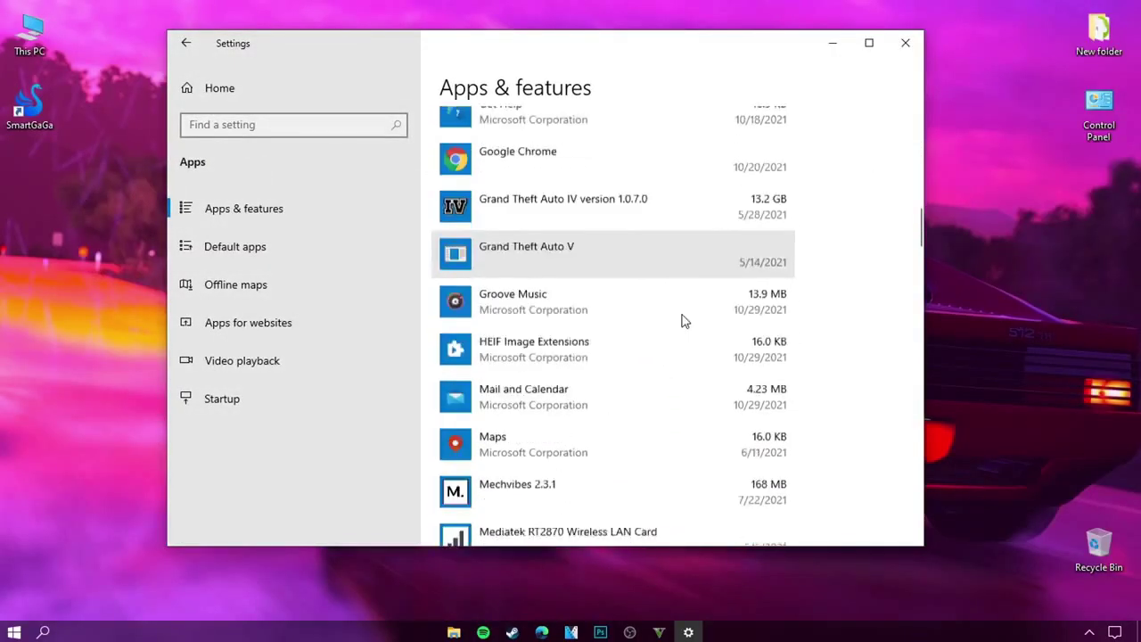
scroll(641, 249, down, 1)
click(651, 185)
click(747, 246)
click(820, 211)
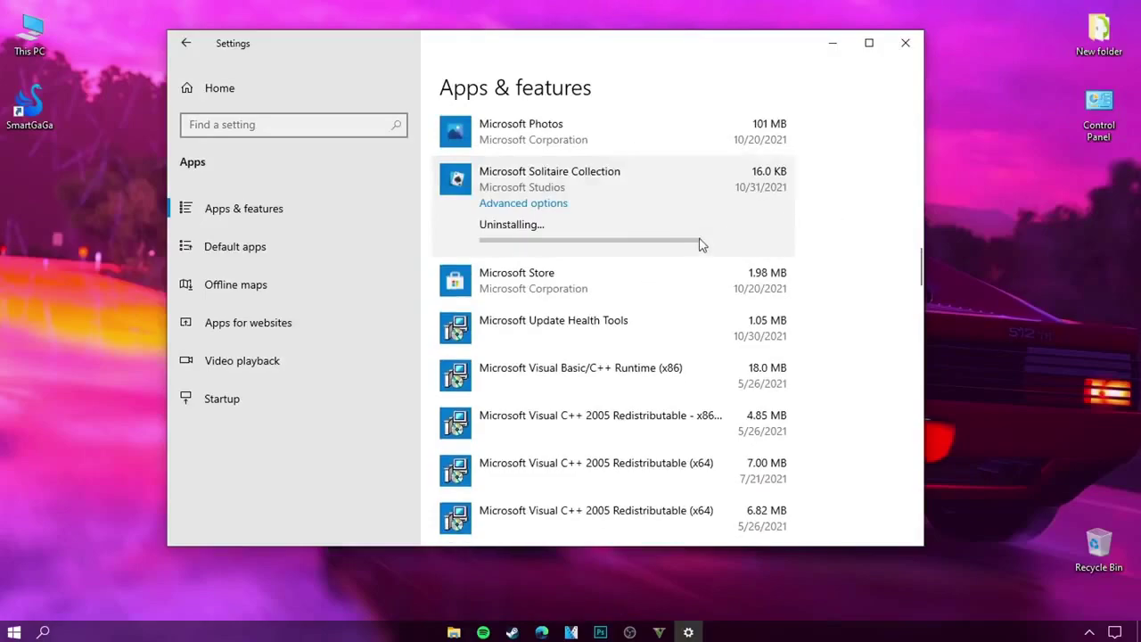
scroll(699, 268, up, 1)
scroll(701, 288, up, 1)
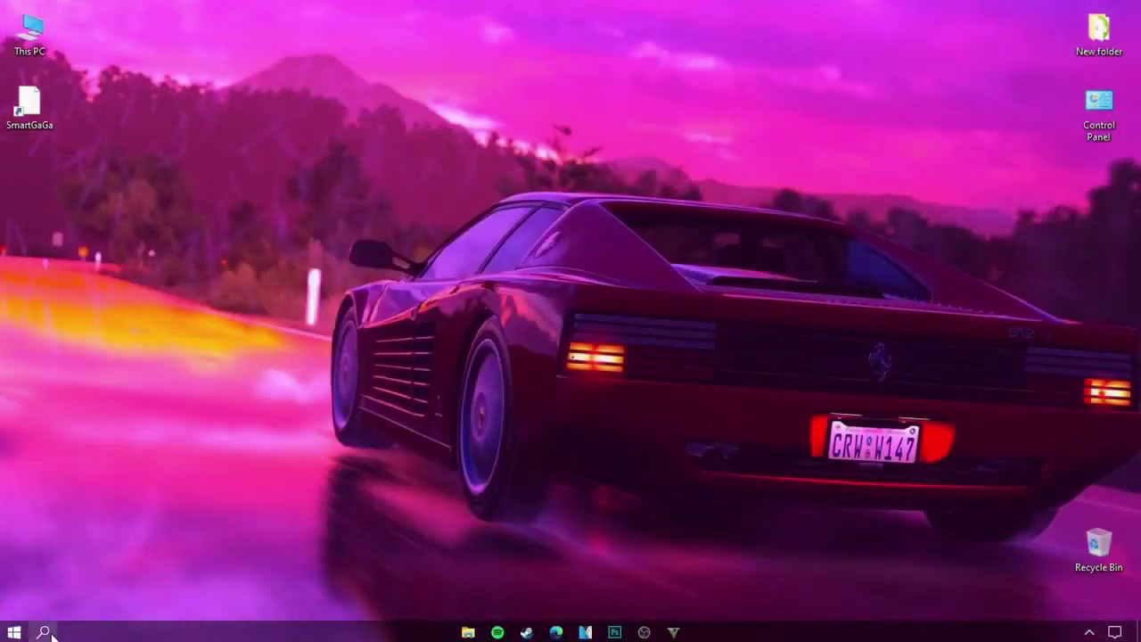
Search Windows for "graphics settings" and open the Graphics settings page, shifting its window clear of the desktop icons.
click(46, 632)
text(graphics settings)
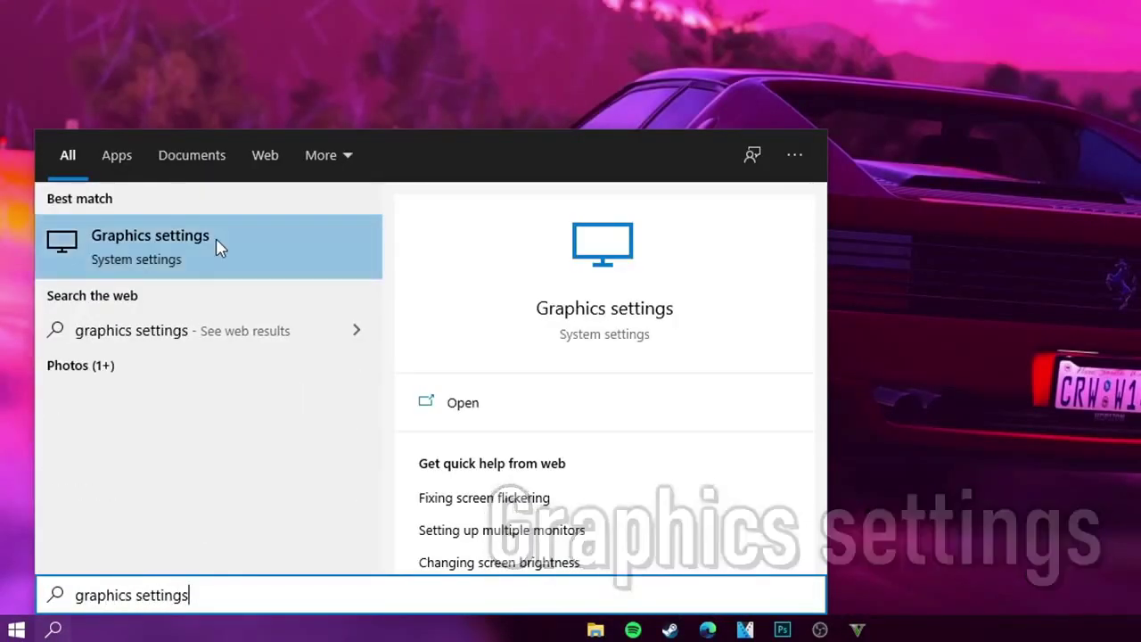
click(214, 247)
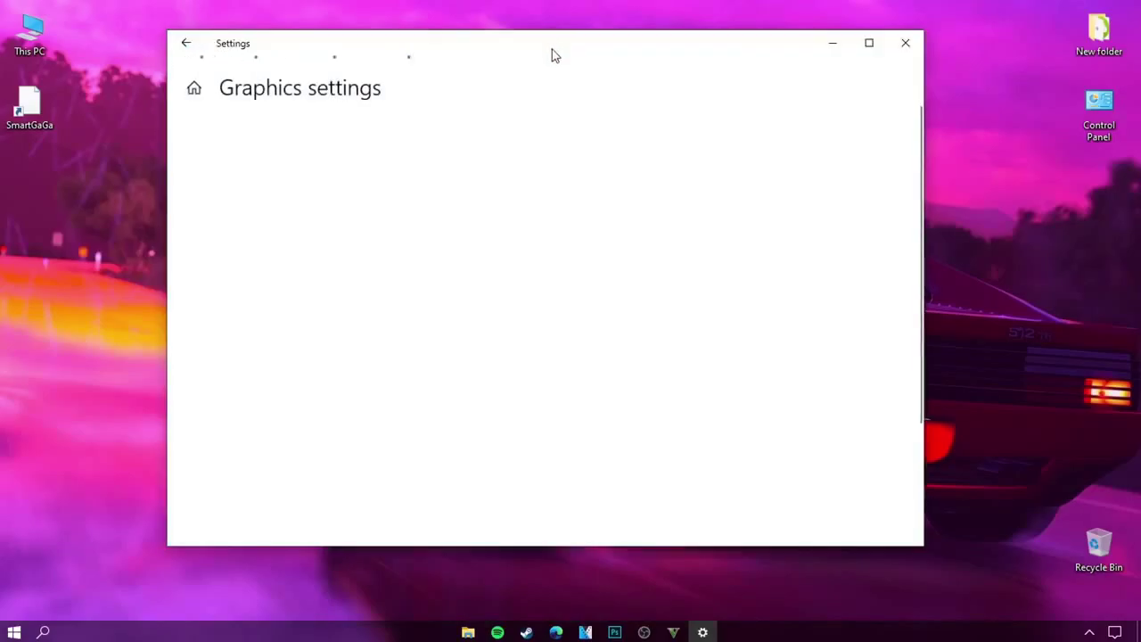
drag(553, 51, 621, 50)
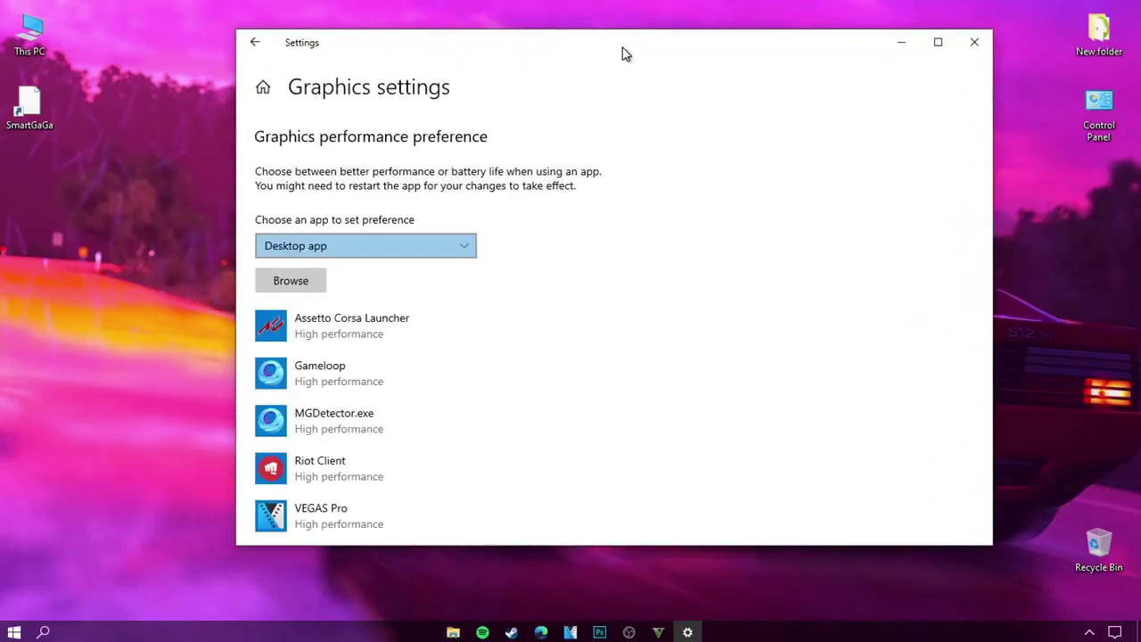
Add SmartGaGa from the desktop to the graphics performance preference list and save its graphics preference.
click(283, 279)
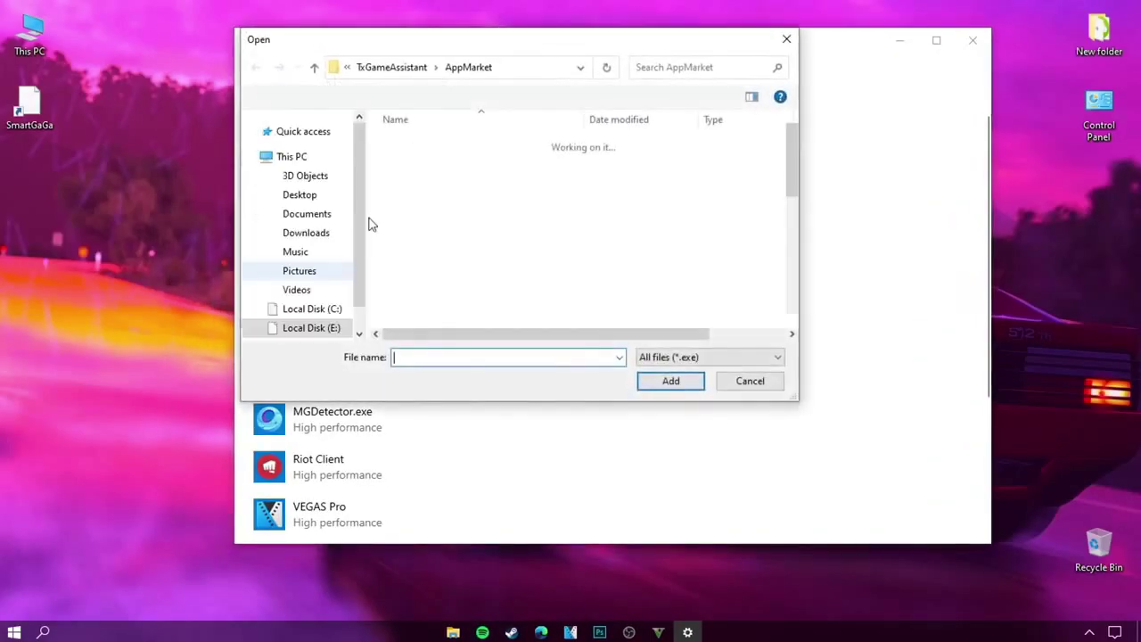
click(298, 195)
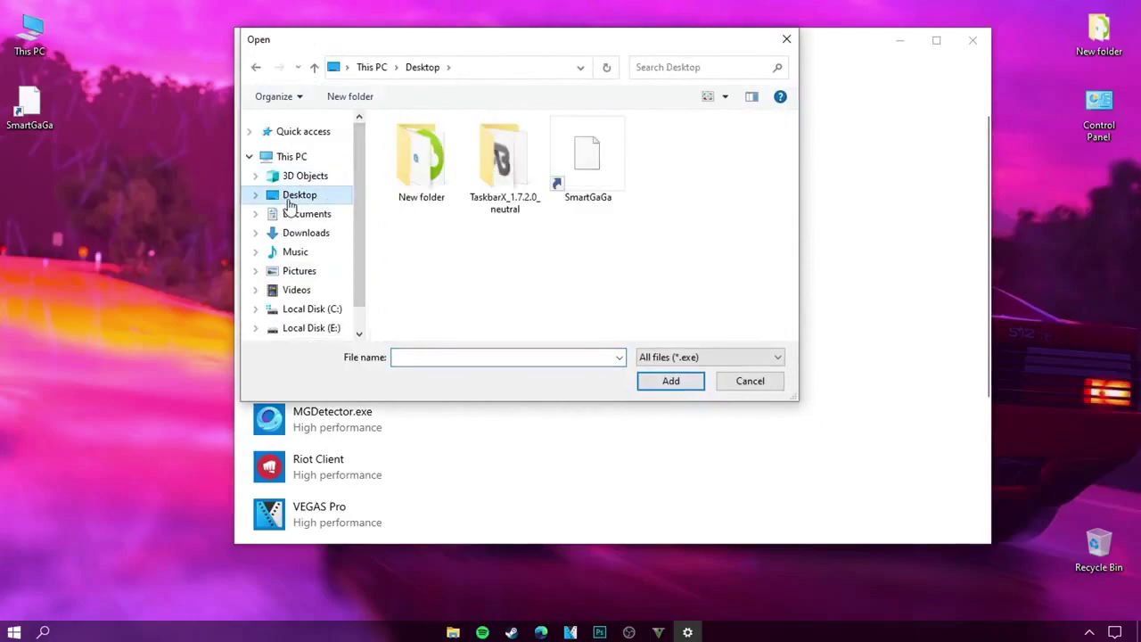
right_click(52, 184)
click(92, 225)
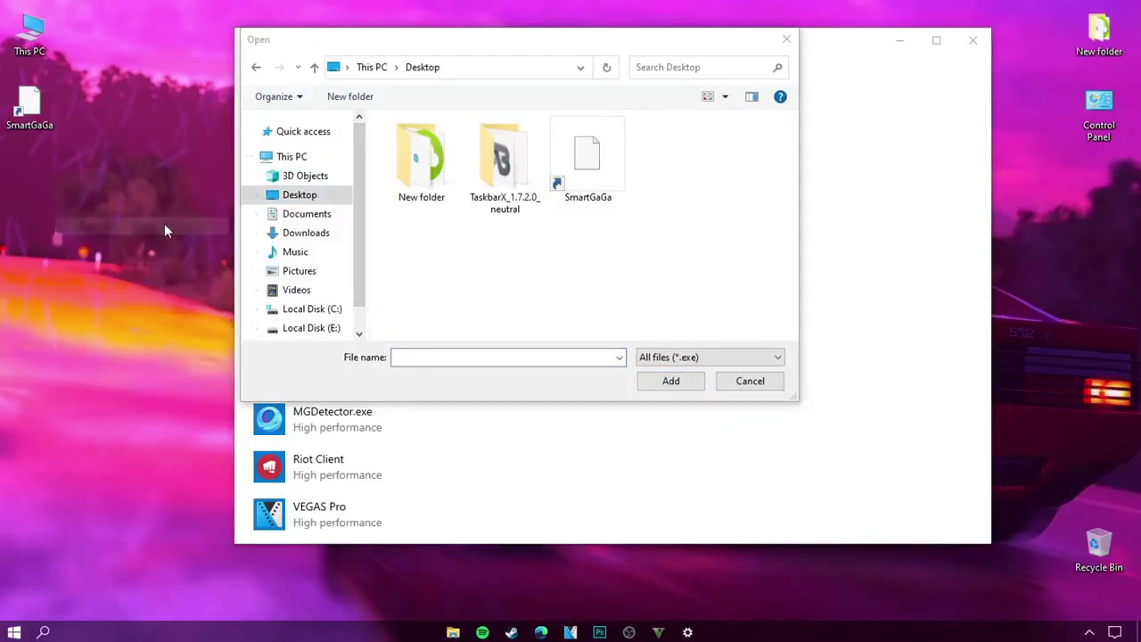
right_click(165, 224)
mouse_move(259, 253)
double_click(606, 178)
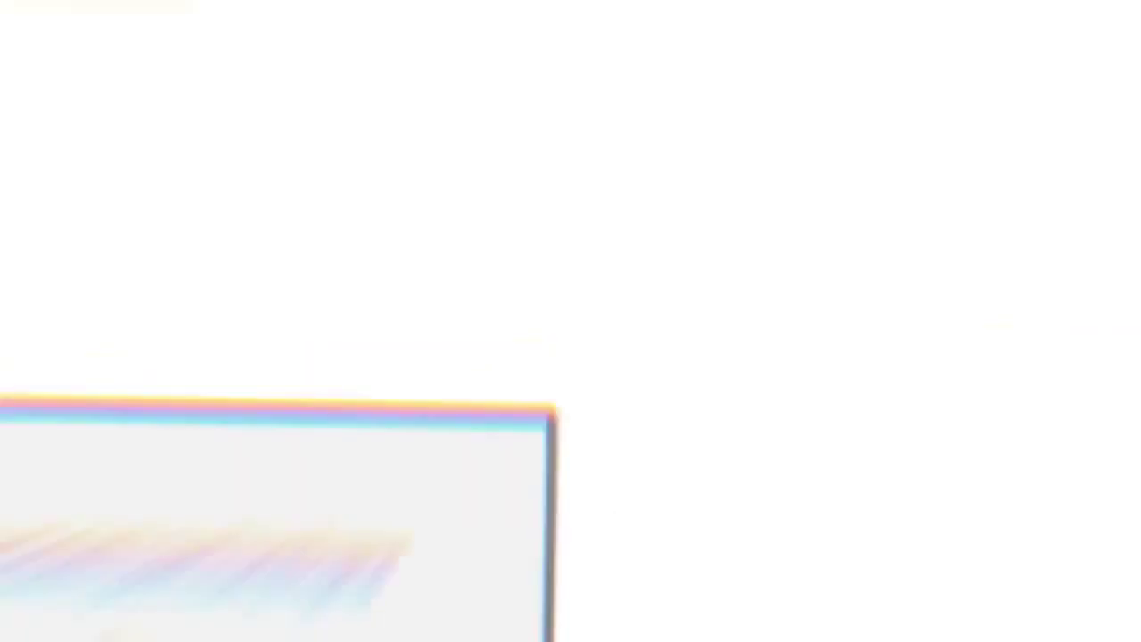
click(486, 473)
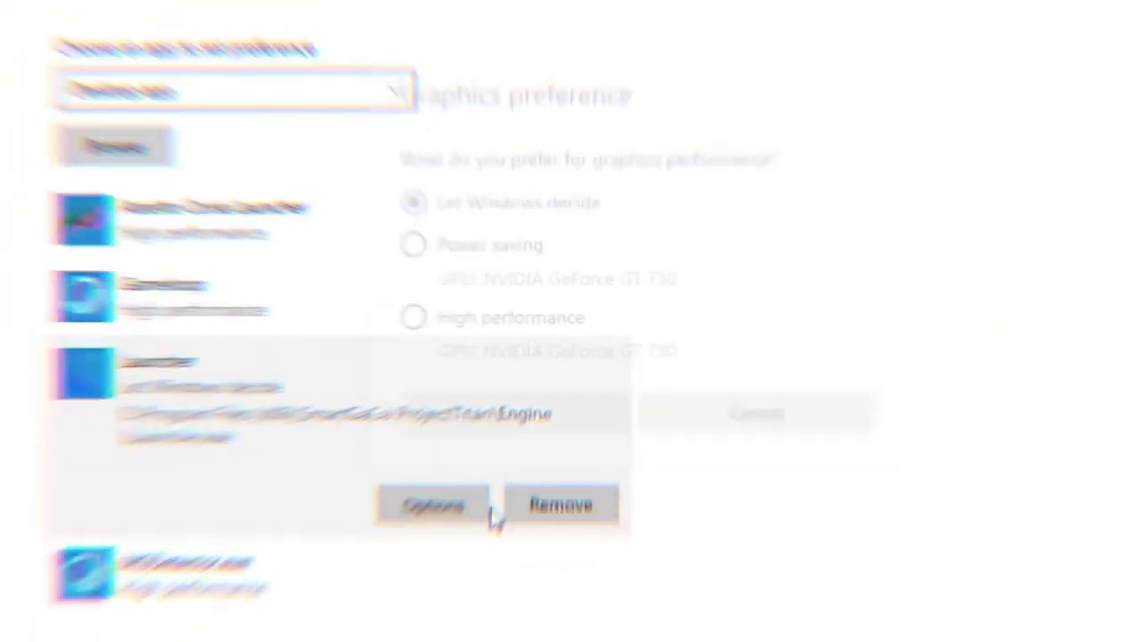
click(554, 419)
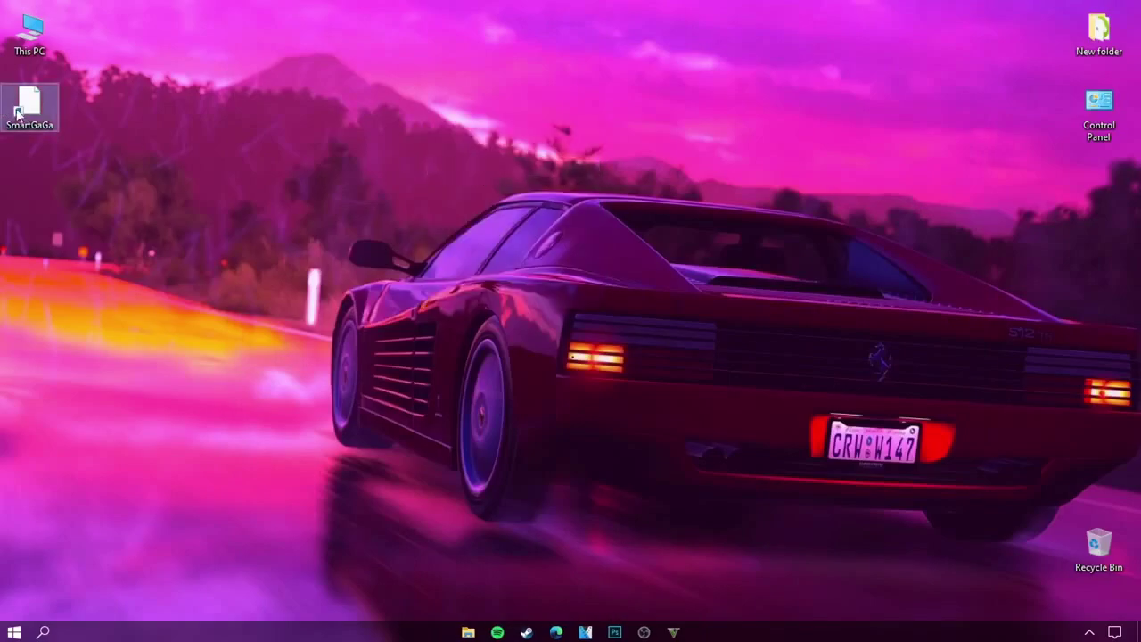
Change the SmartGaGa desktop shortcut's icon to the blue swan, apply it and refresh the desktop.
right_click(23, 107)
click(90, 496)
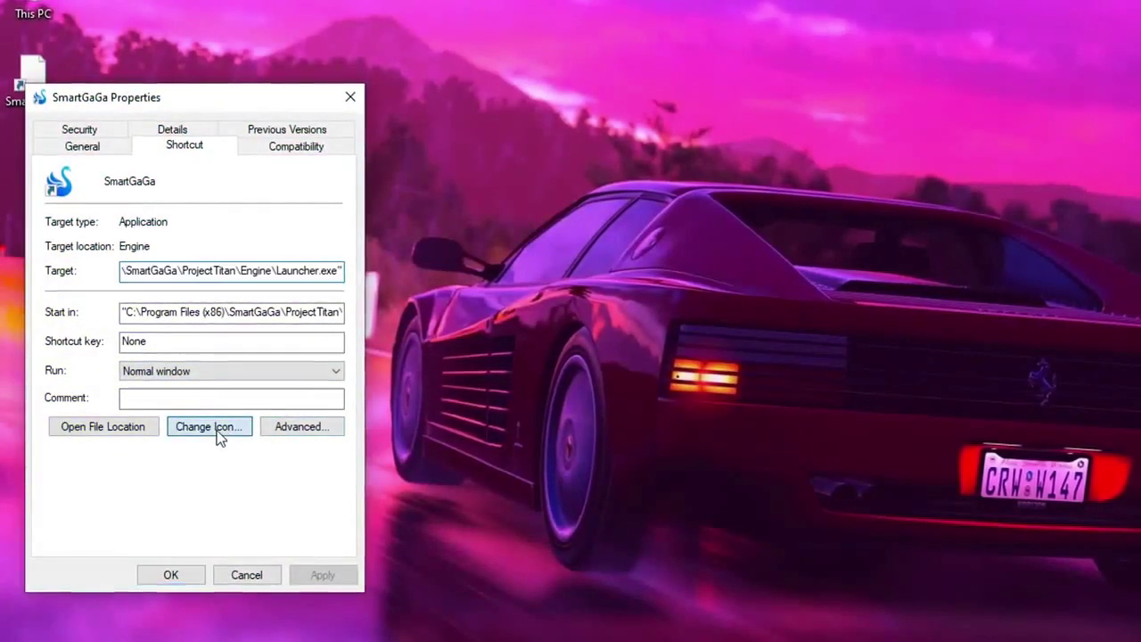
click(219, 432)
click(125, 337)
click(236, 490)
click(323, 576)
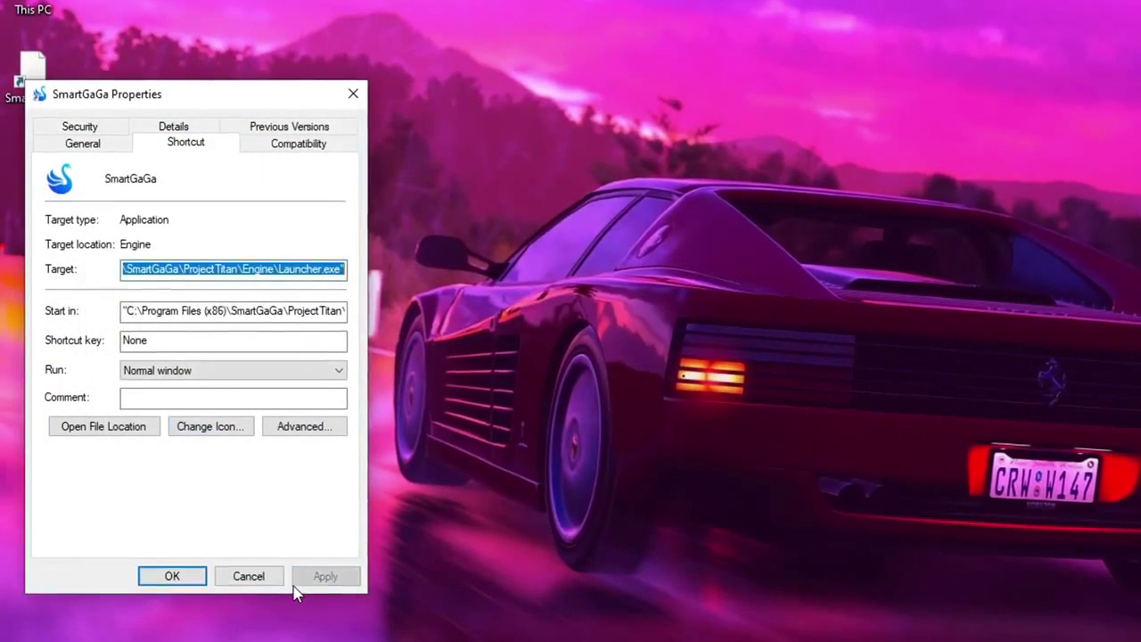
click(174, 577)
right_click(339, 223)
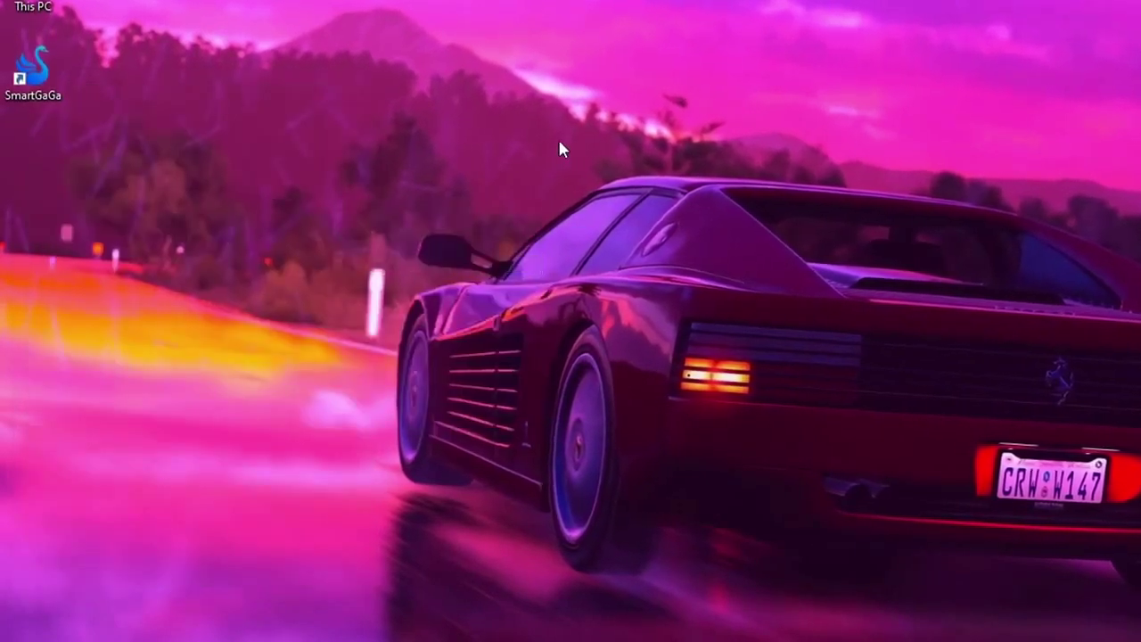
In the SmartGaGa shortcut's compatibility properties, enable running as an administrator and leave registering for restart off.
double_click(54, 55)
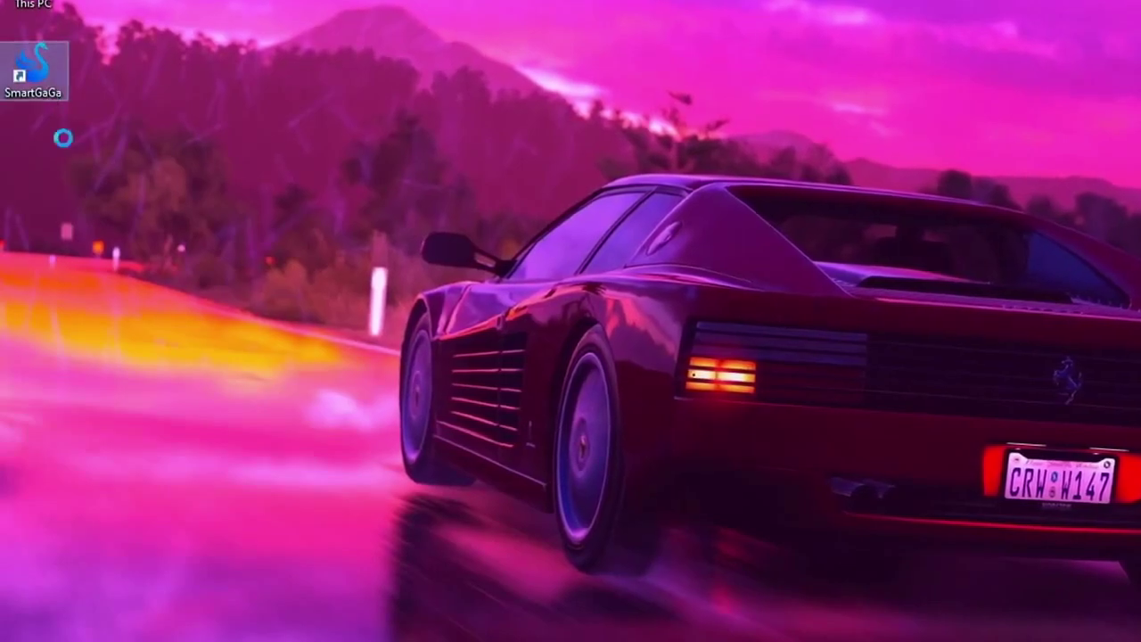
right_click(54, 80)
click(128, 561)
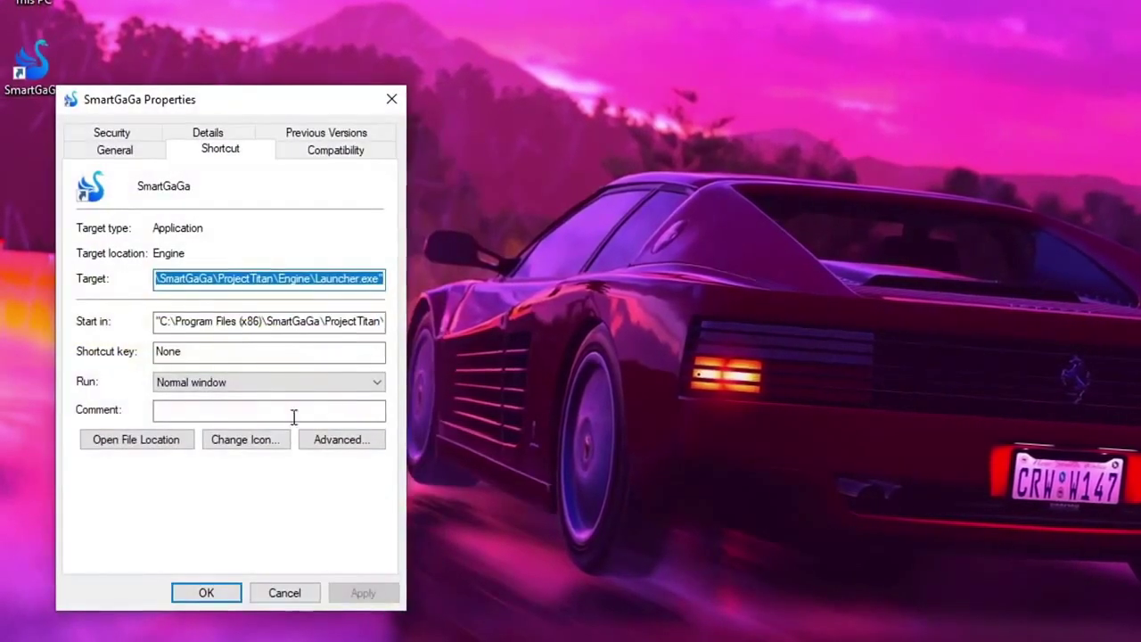
click(356, 152)
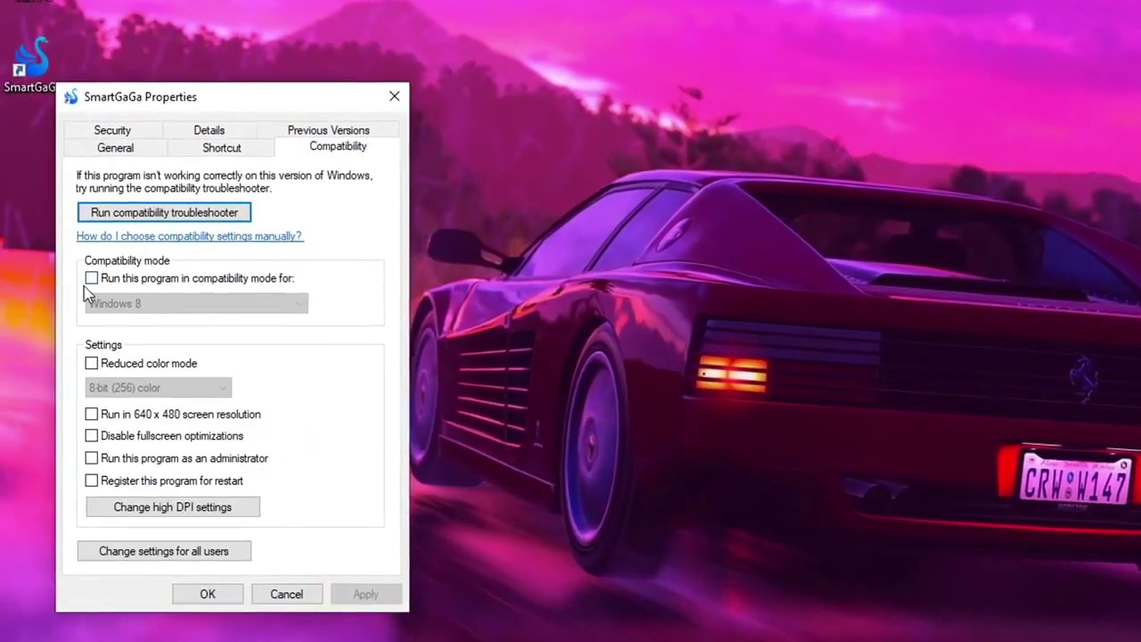
click(203, 457)
click(213, 481)
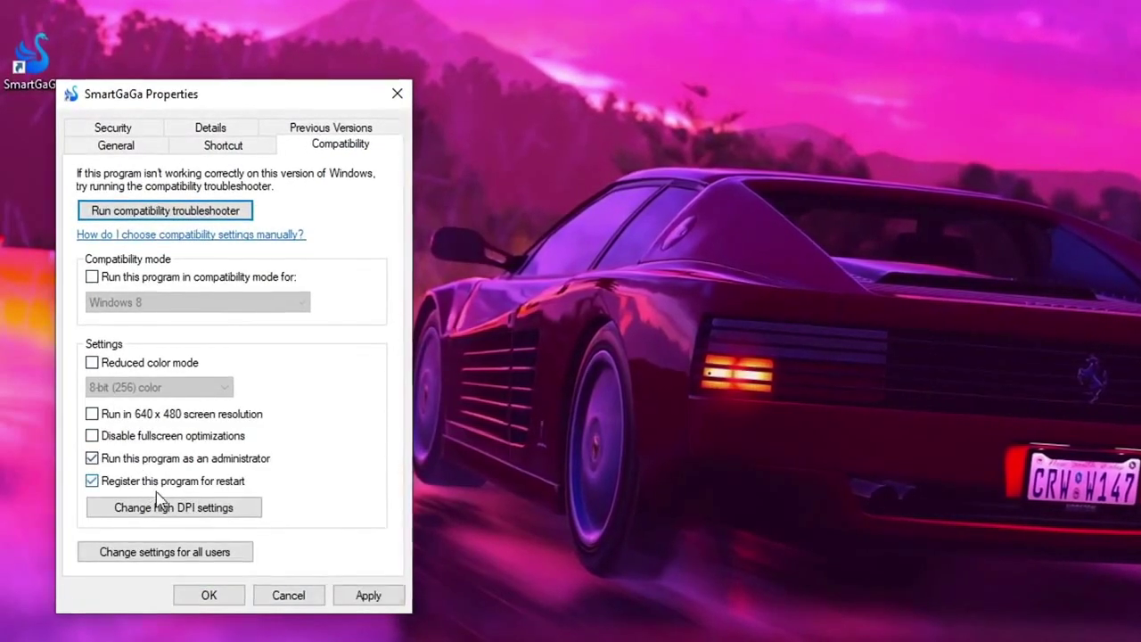
click(214, 482)
Check SmartGaGa's high DPI settings, disable its fullscreen optimizations and apply the compatibility changes.
click(206, 510)
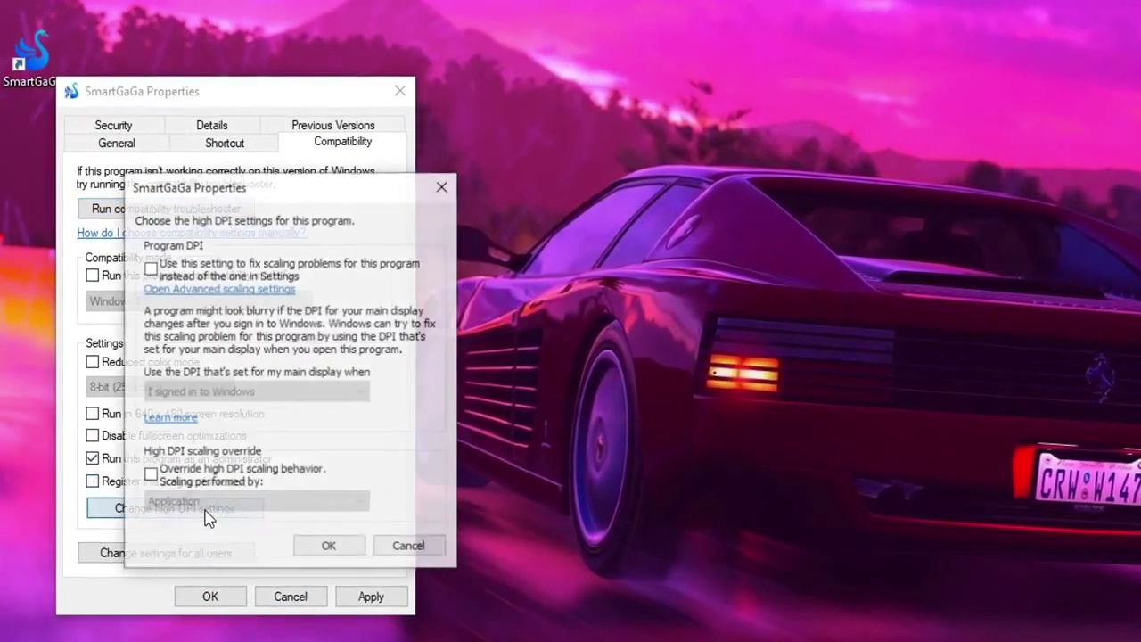
click(329, 544)
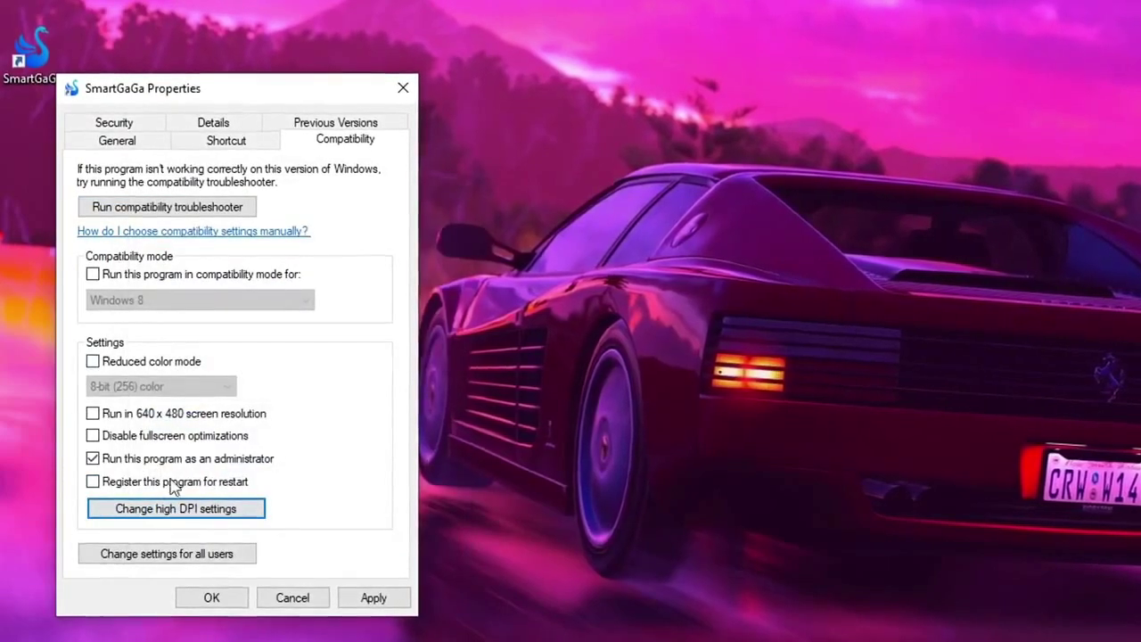
click(178, 436)
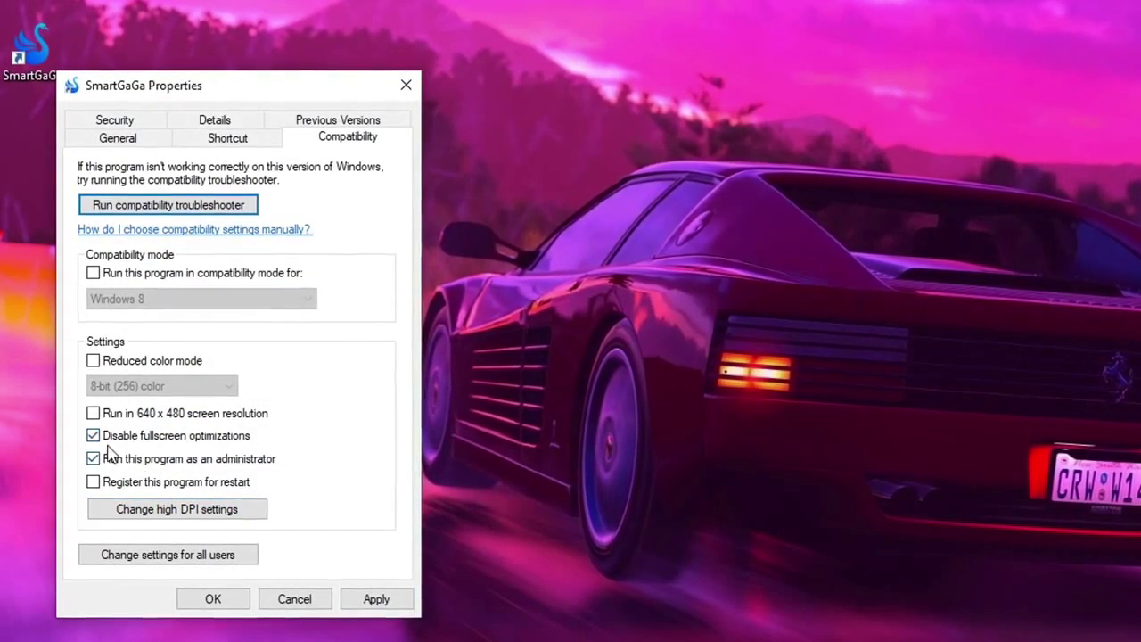
click(376, 598)
click(214, 599)
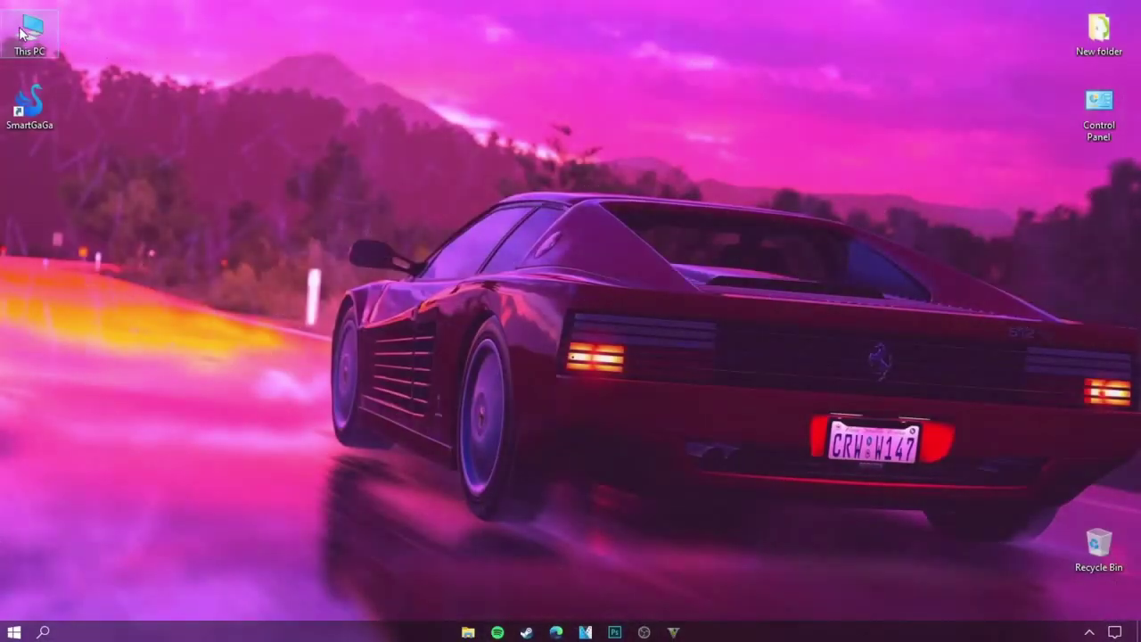
Open the properties of Local Disk (C:) from This PC and start Disk Cleanup for the drive.
double_click(27, 32)
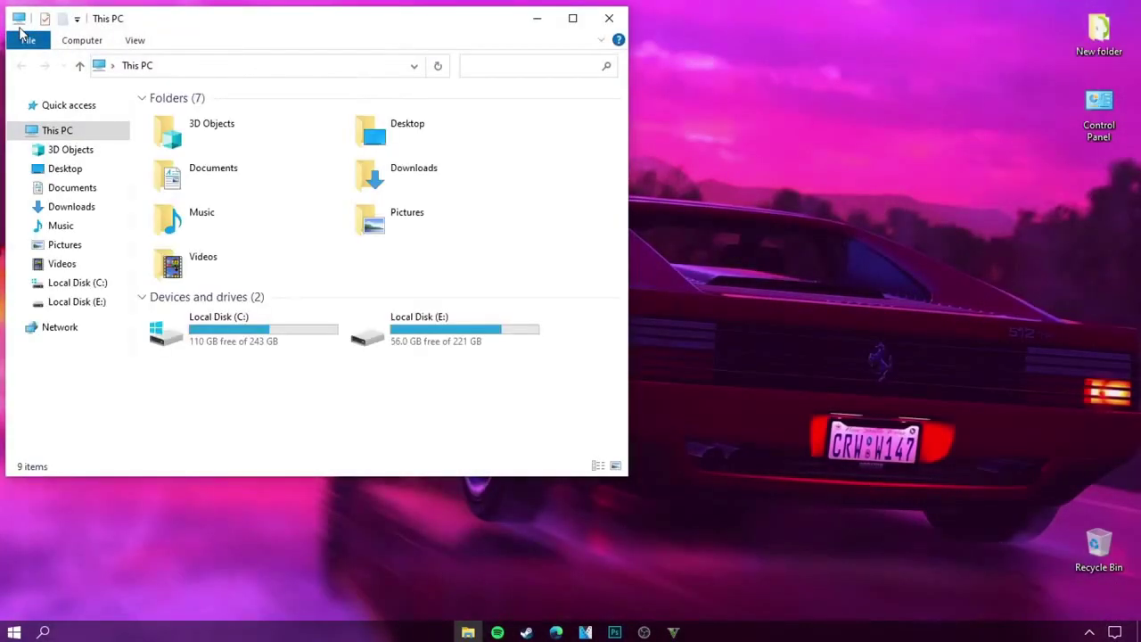
right_click(228, 326)
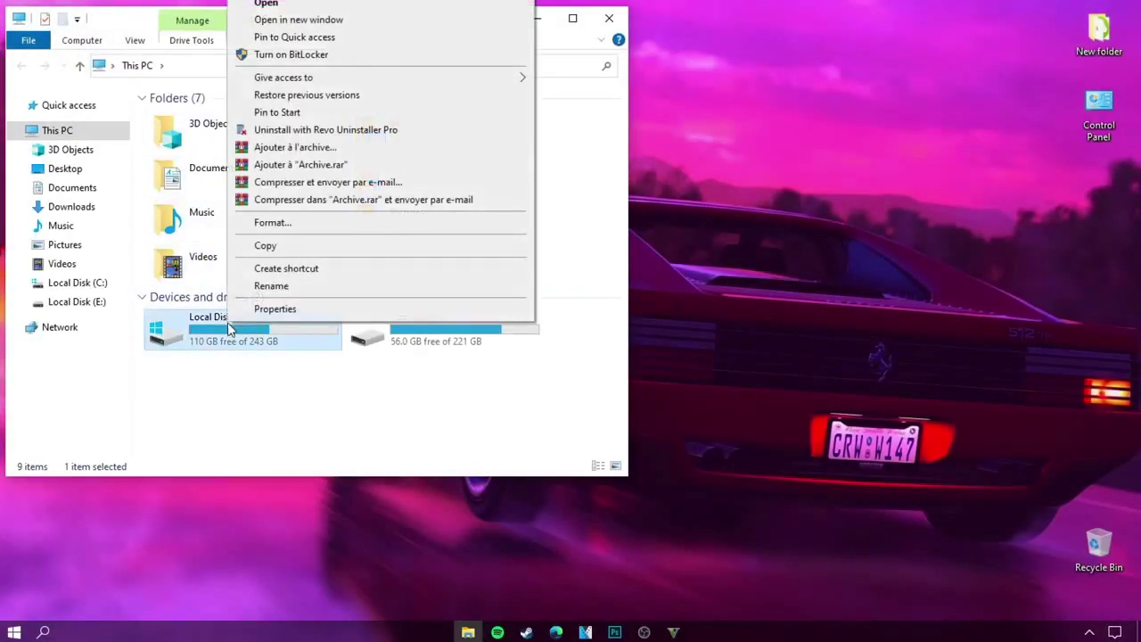
click(275, 309)
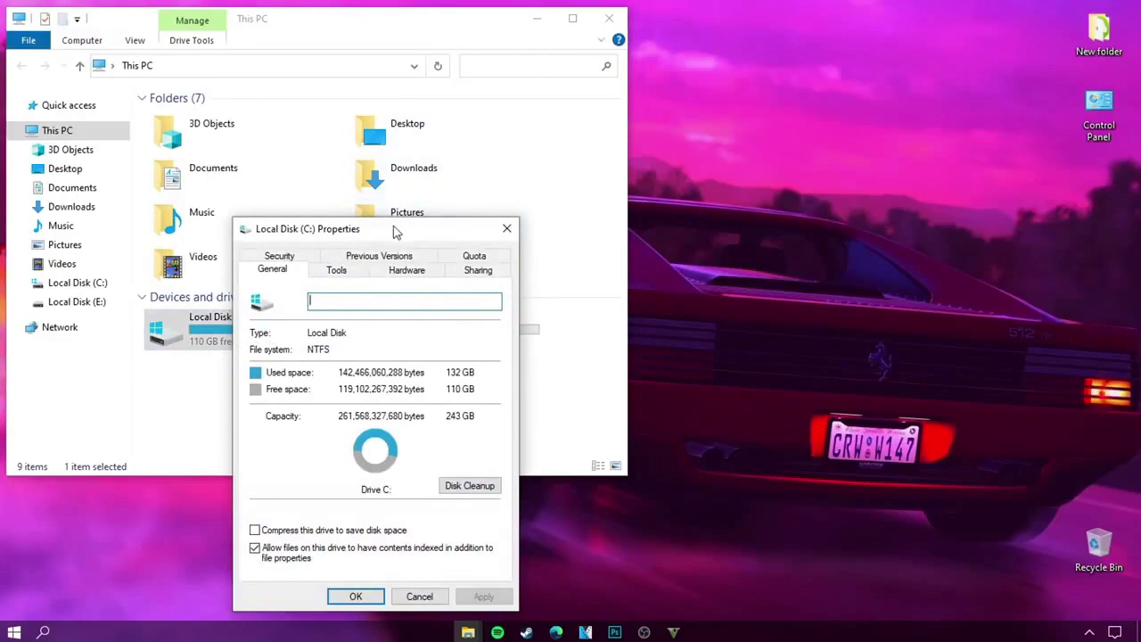
drag(397, 232, 581, 75)
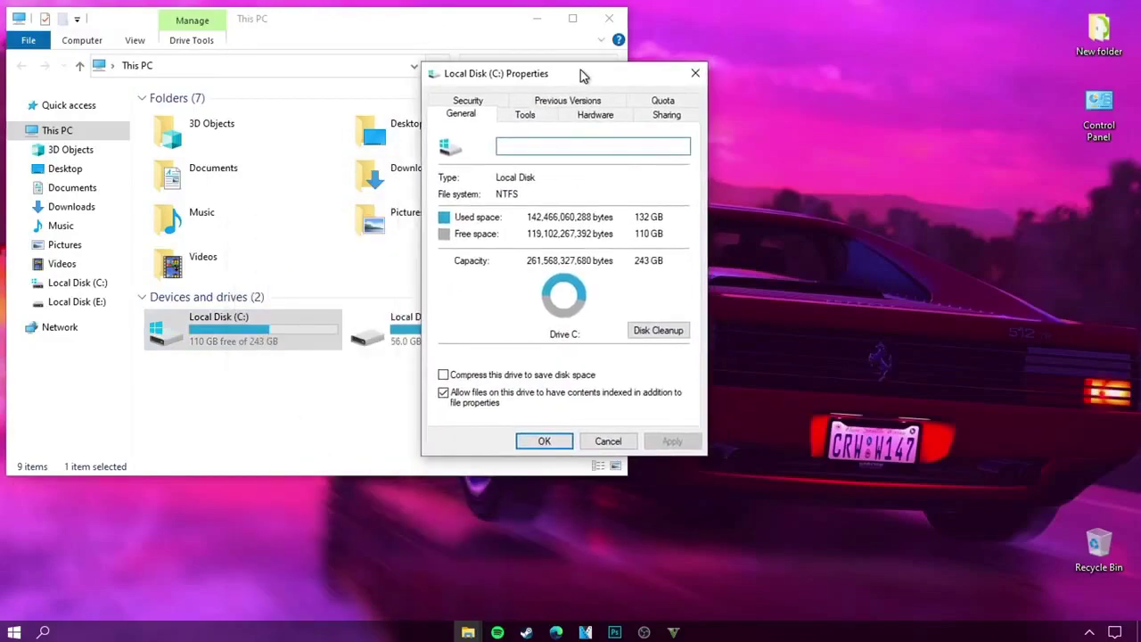
click(647, 334)
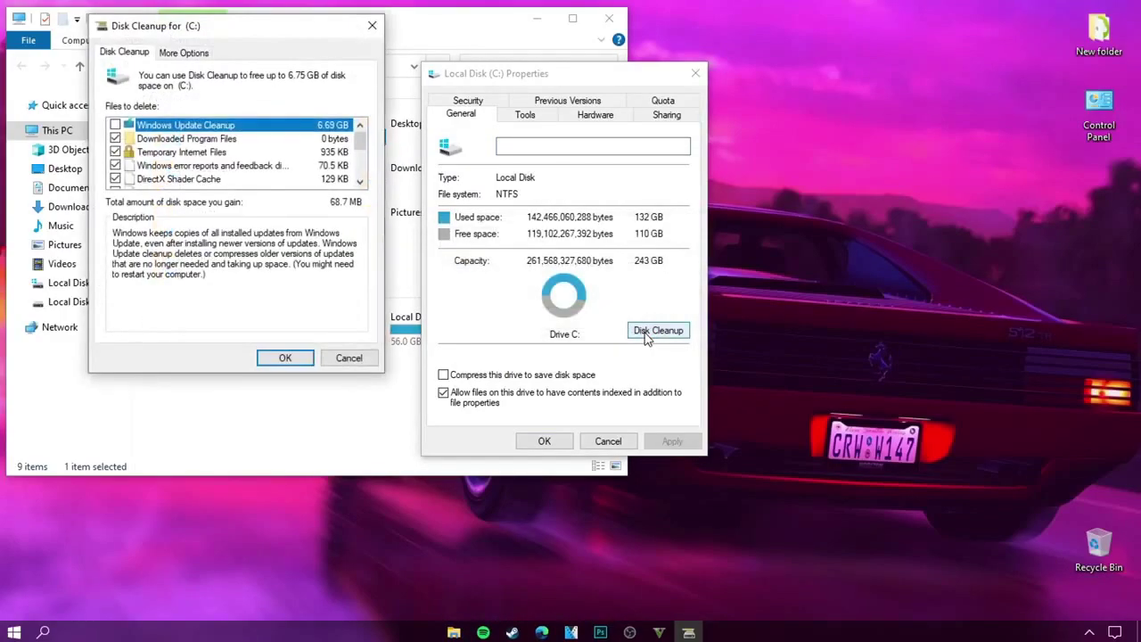
drag(238, 29, 565, 120)
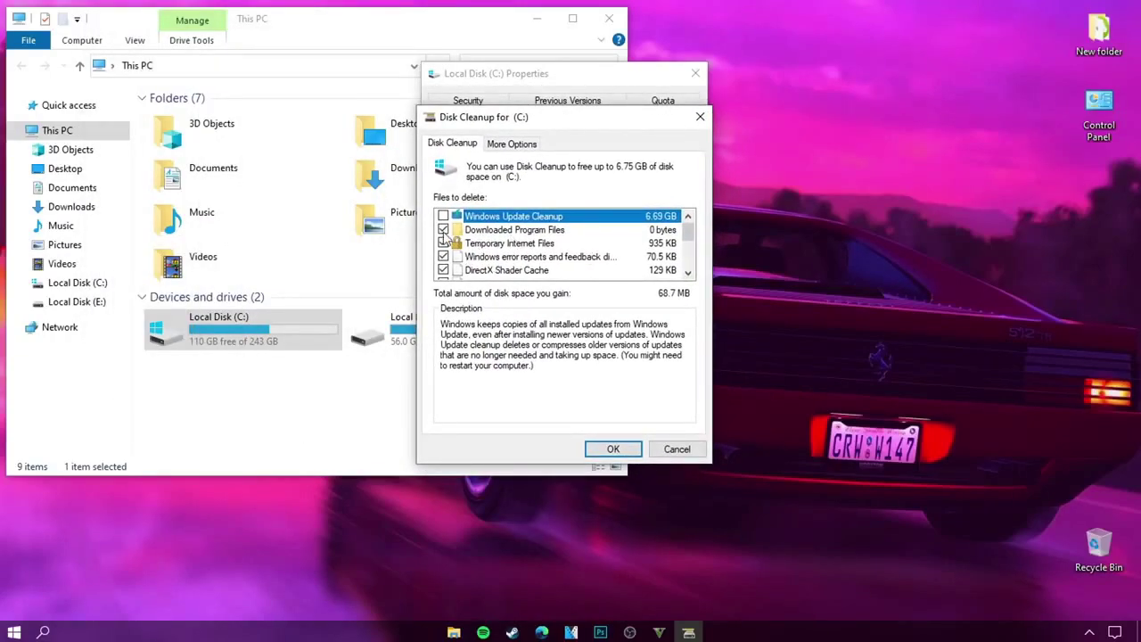
Include Windows Update Cleanup among the files to delete, run the cleanup of drive C:, and close the drive properties and This PC.
scroll(454, 242, down, 2)
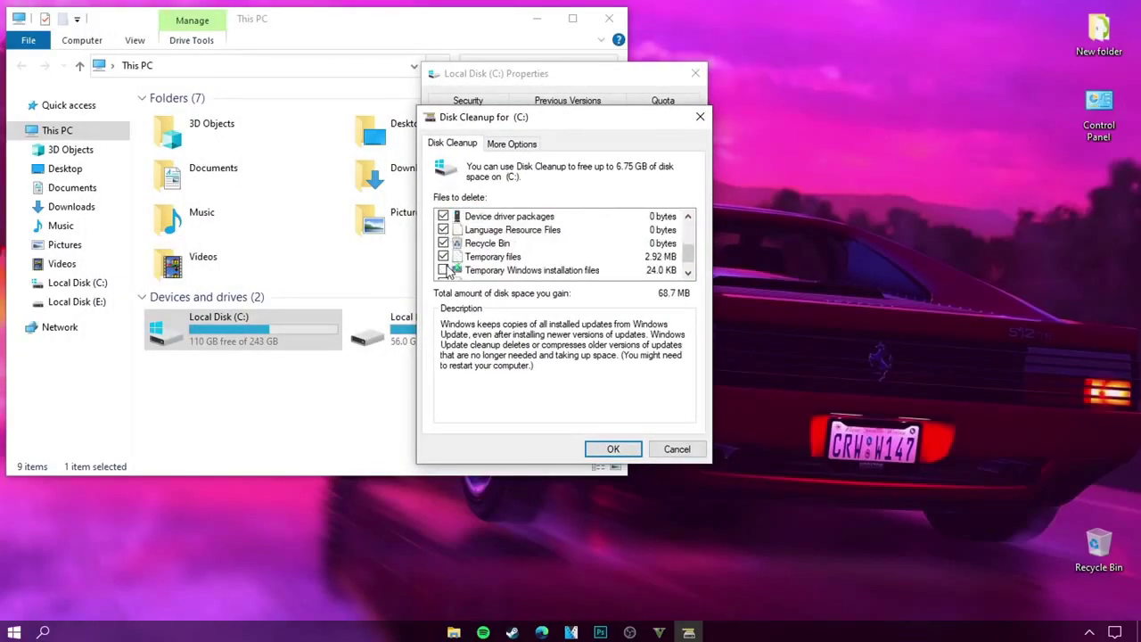
scroll(461, 266, up, 3)
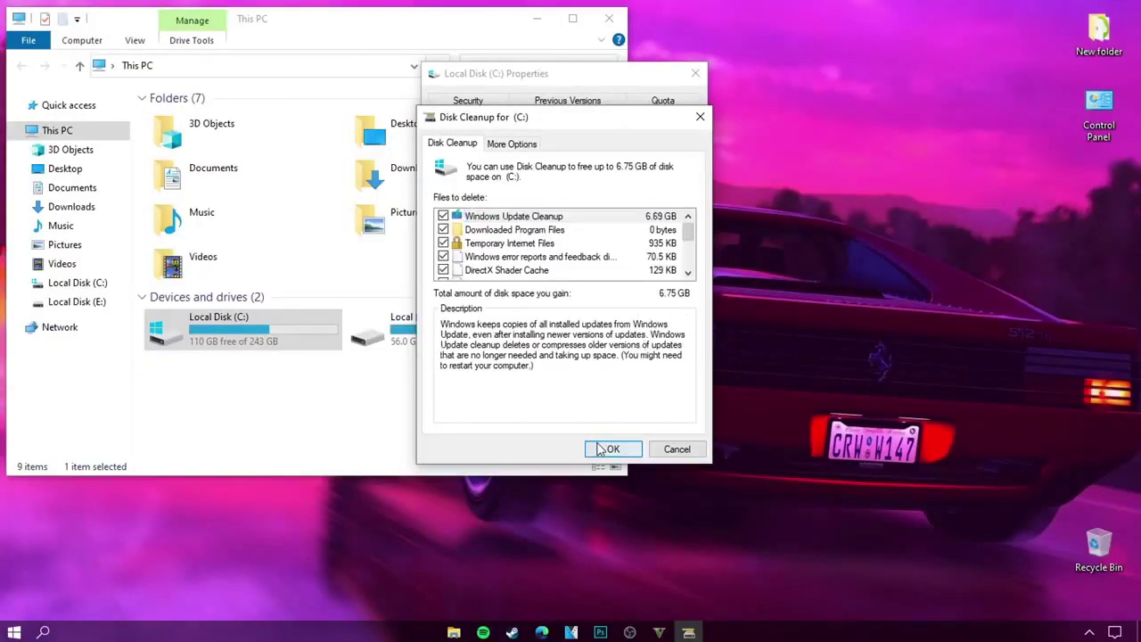
click(601, 448)
click(593, 295)
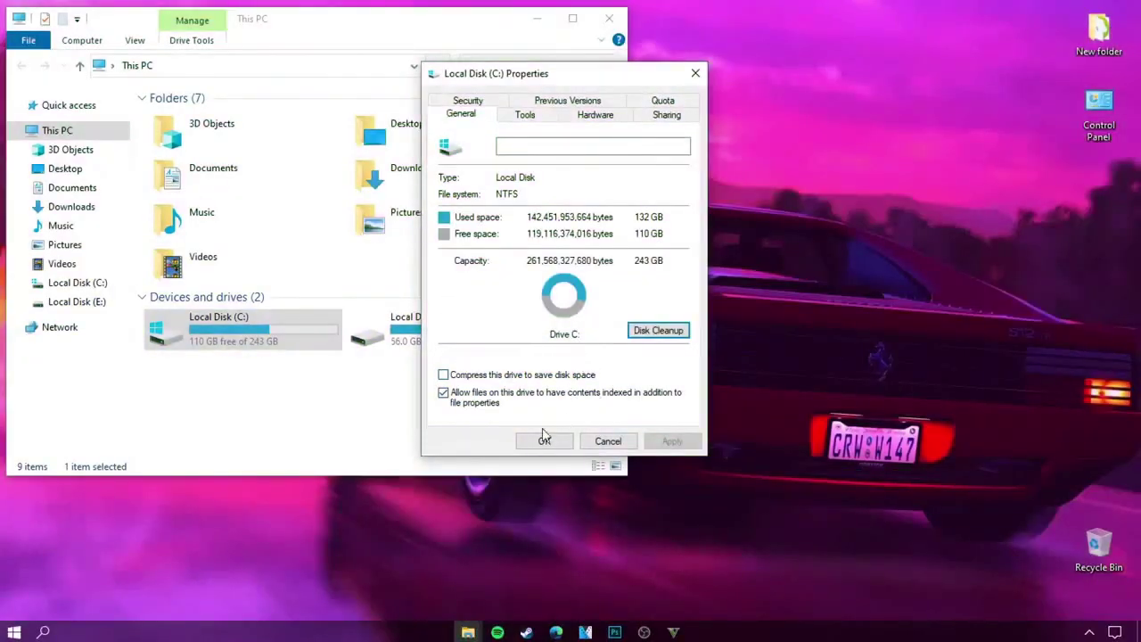
click(544, 437)
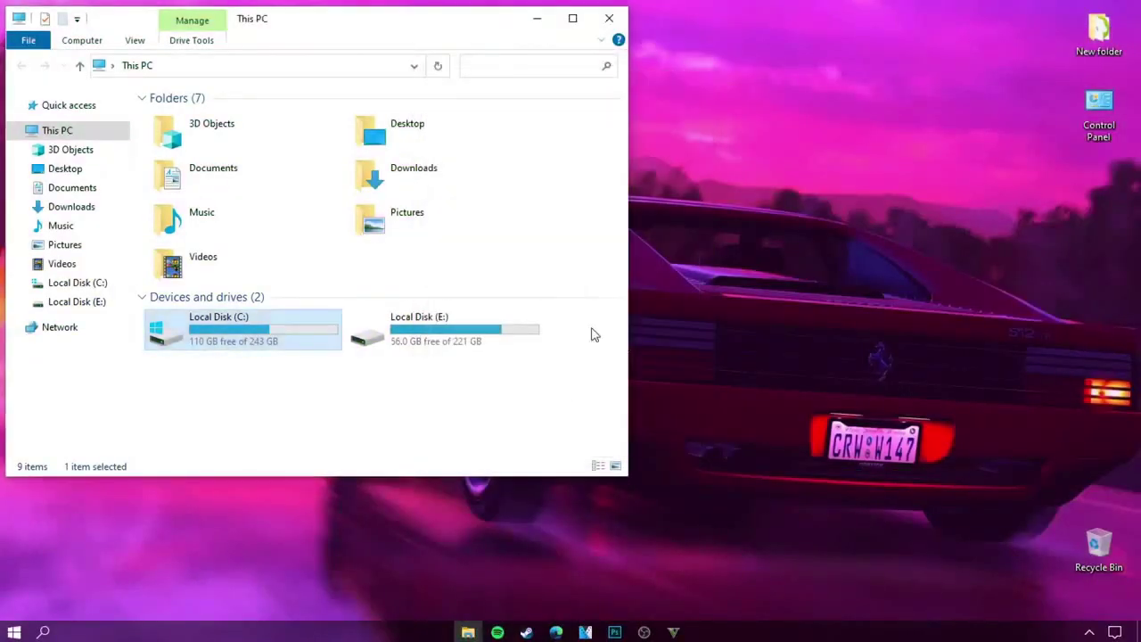
click(609, 19)
Run "powercfg -duplicatescheme e9a42b02-d5df-448d-aa00-03f14749eb61" in an administrator Command Prompt, close it and refresh the desktop.
click(43, 633)
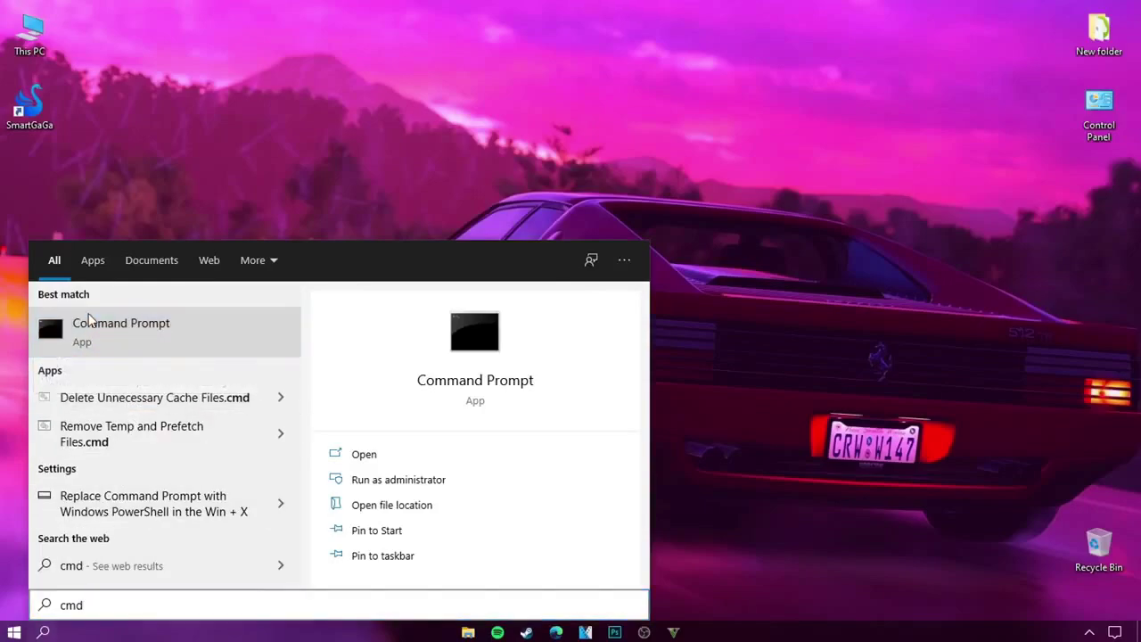
click(118, 335)
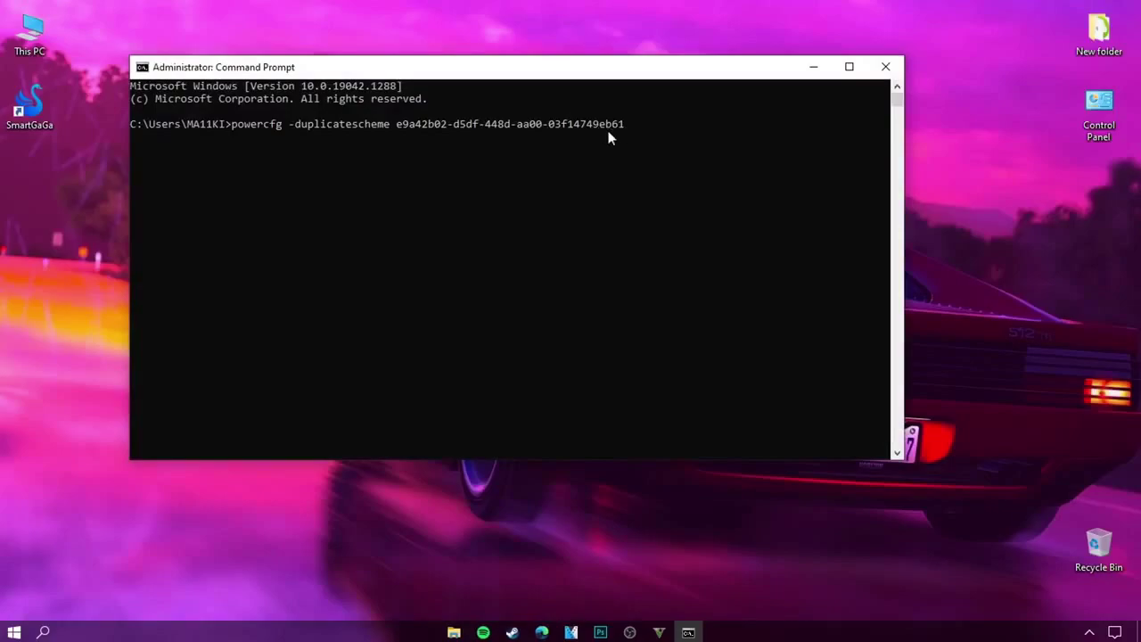
key(Return)
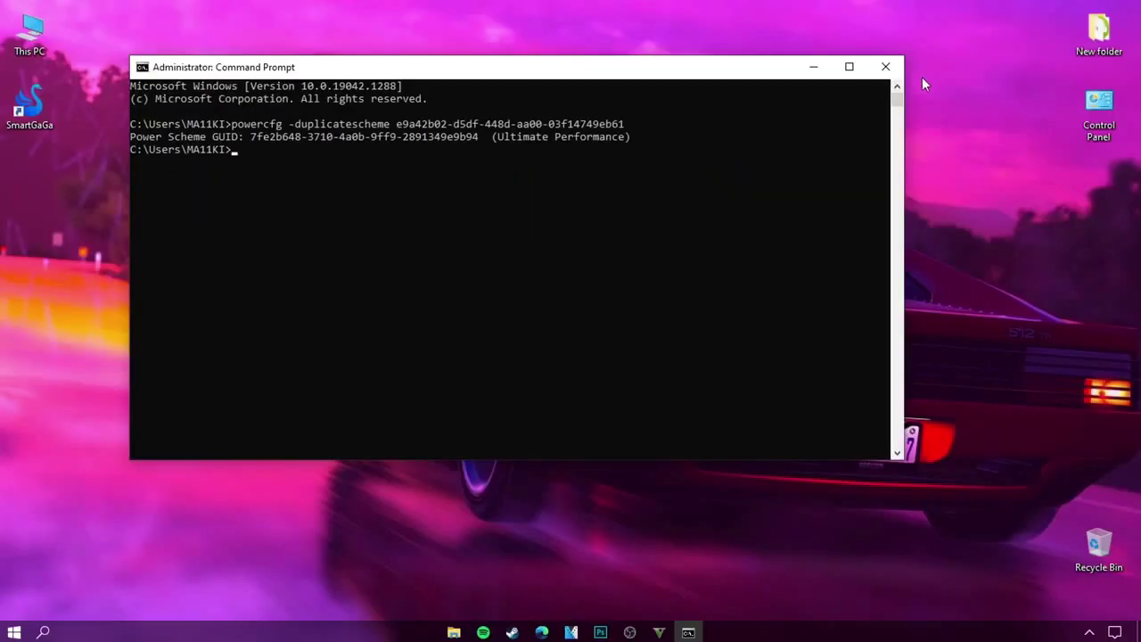
click(892, 61)
right_click(569, 104)
click(637, 150)
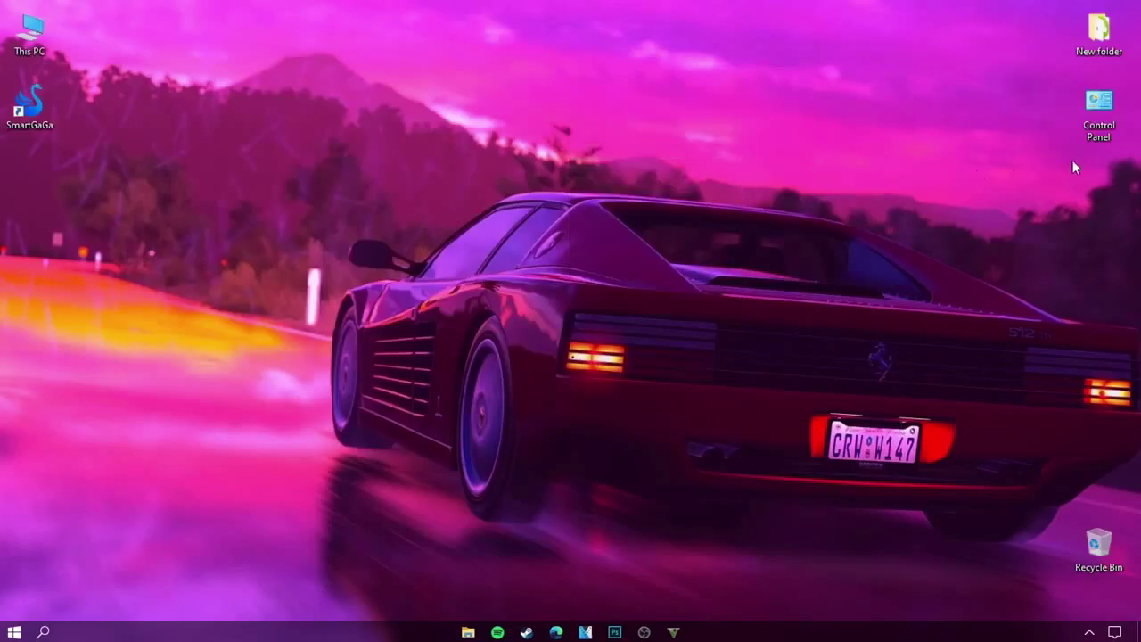
Open Control Panel, search for "power option" and open the Power Options page.
double_click(1104, 123)
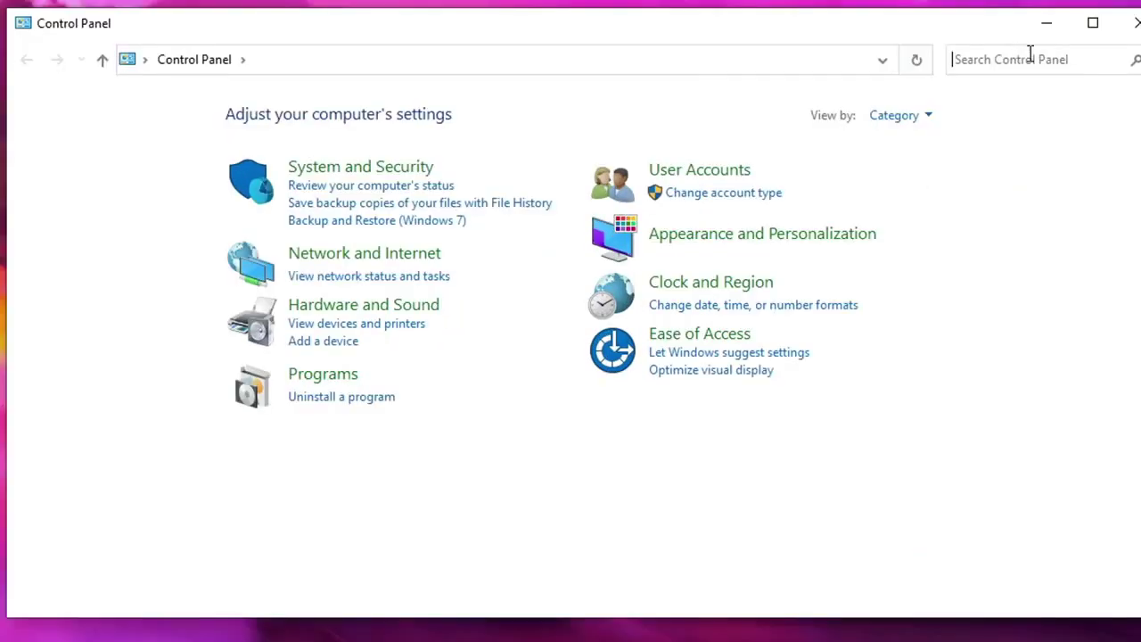
click(1013, 52)
text(power)
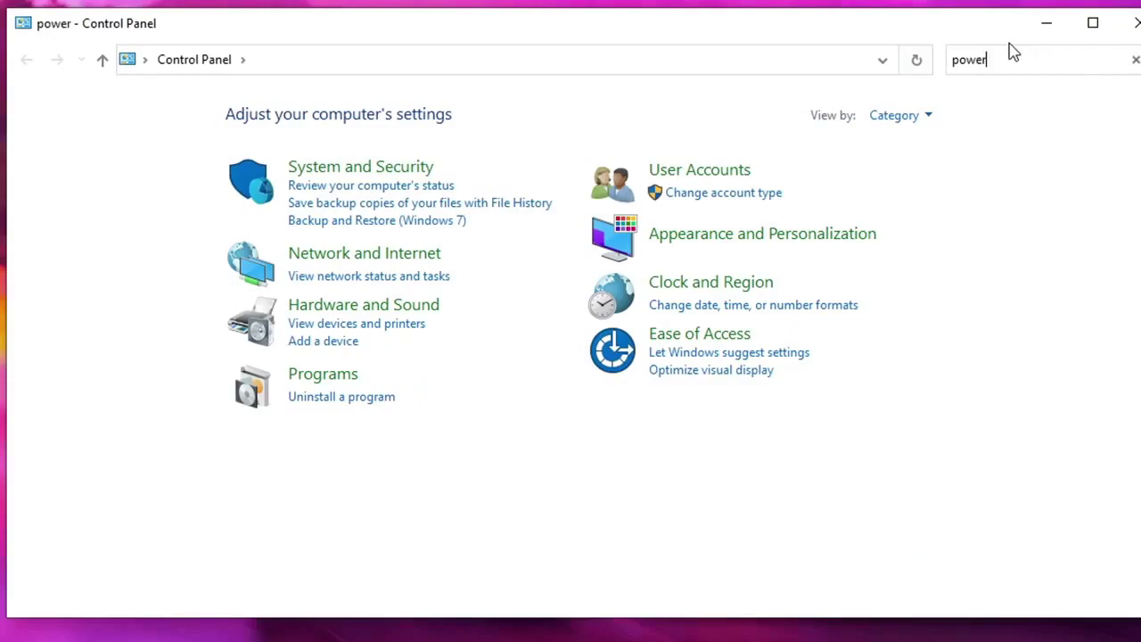
text( option)
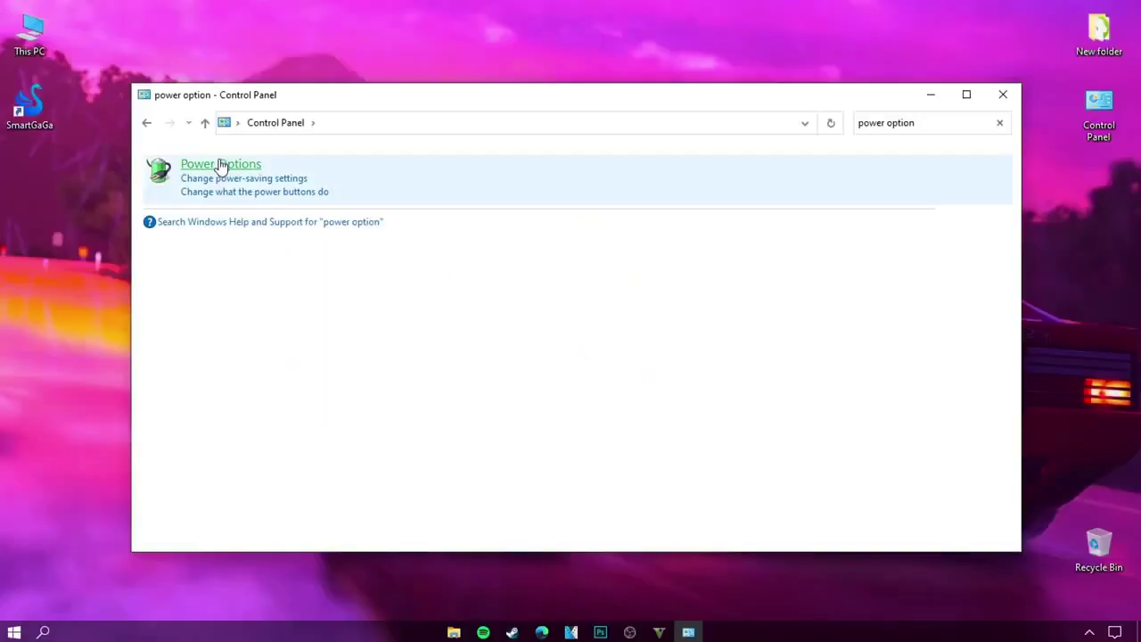
click(220, 165)
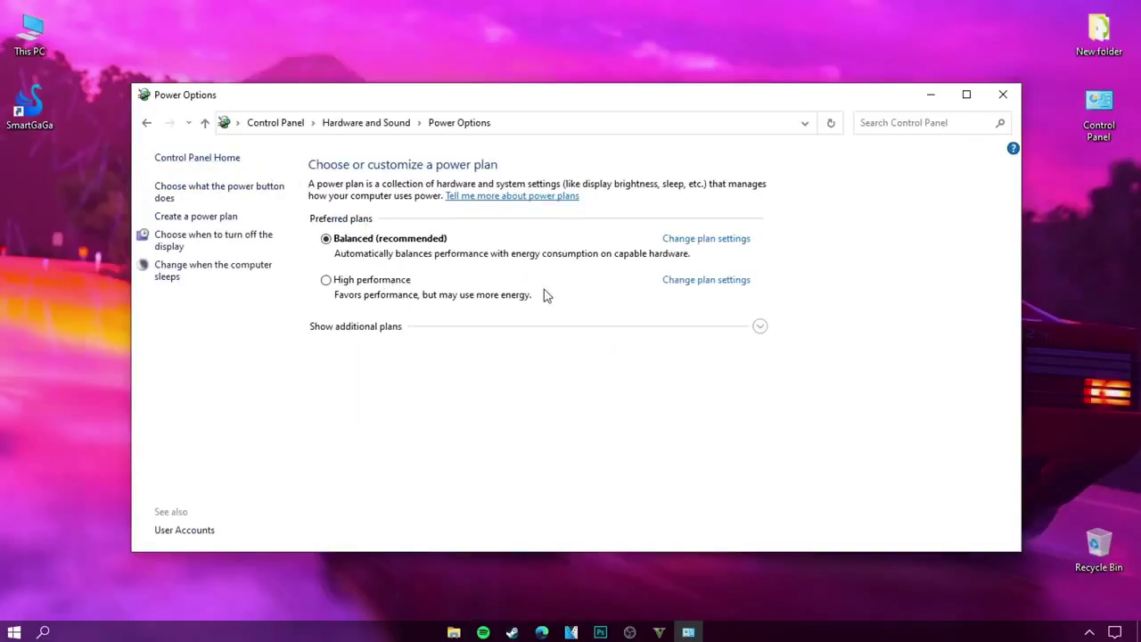
Expand the additional power plans on the Power Options page and look through them.
click(759, 328)
scroll(532, 364, down, 3)
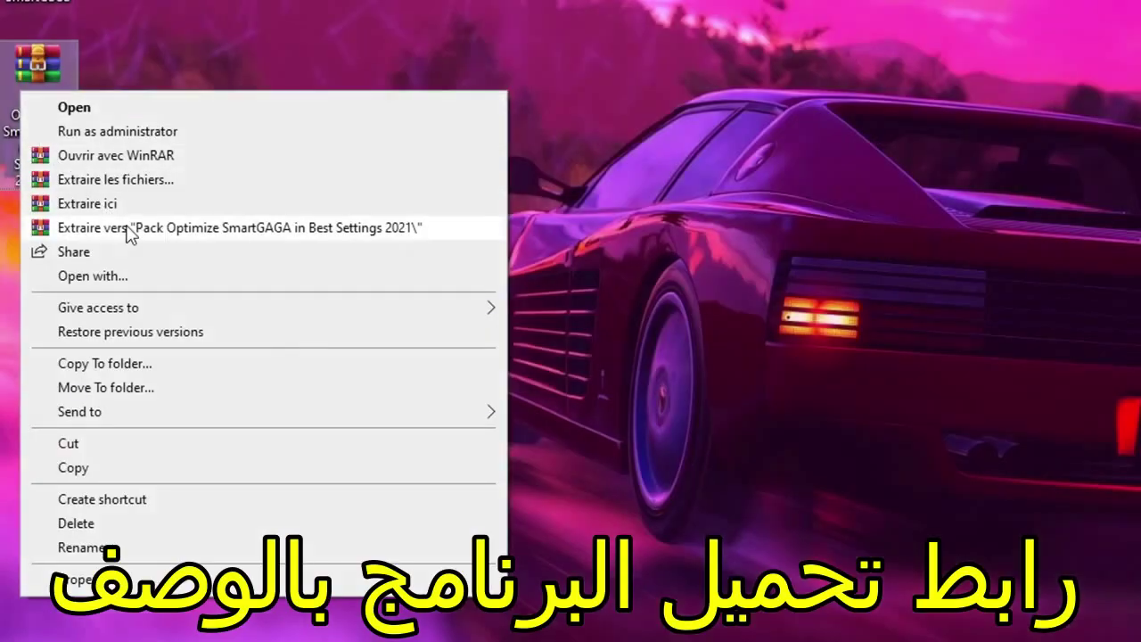
Extract the Pack Optimize SmartGAGA in Best Settings 2021 archive into its own folder and open its Registry Optimizations subfolder.
click(125, 226)
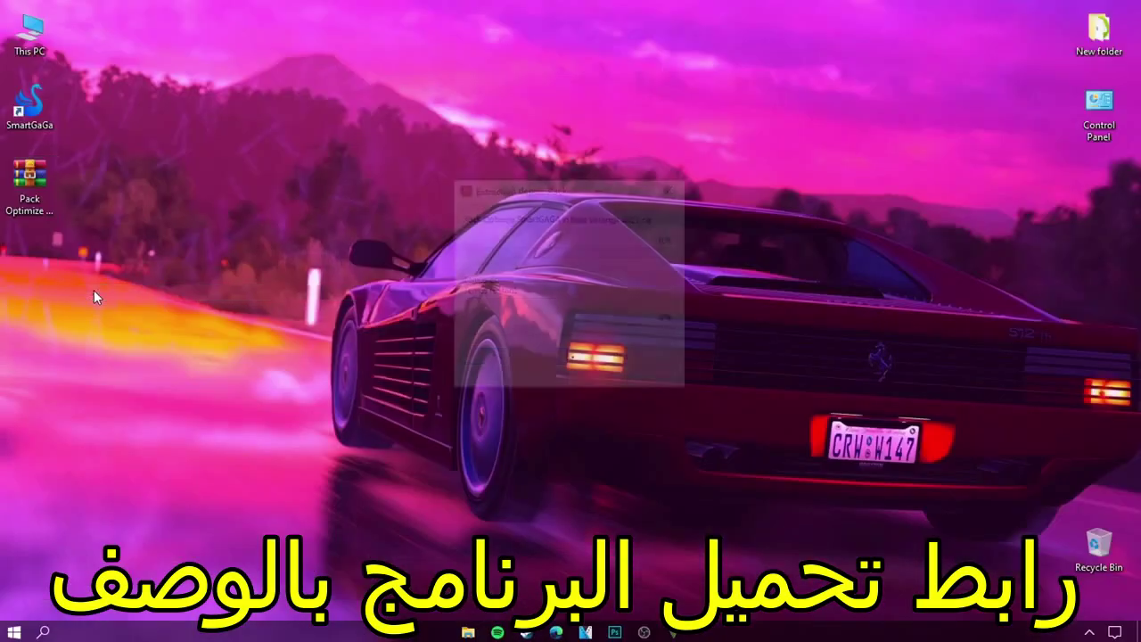
double_click(9, 273)
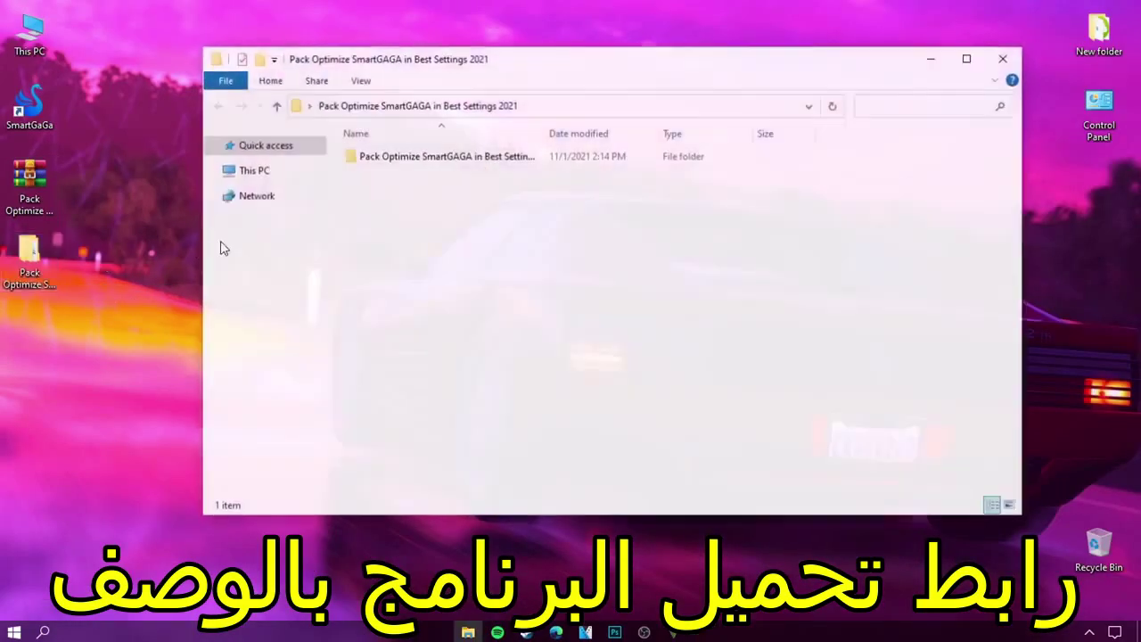
double_click(401, 159)
drag(499, 265, 369, 194)
double_click(370, 189)
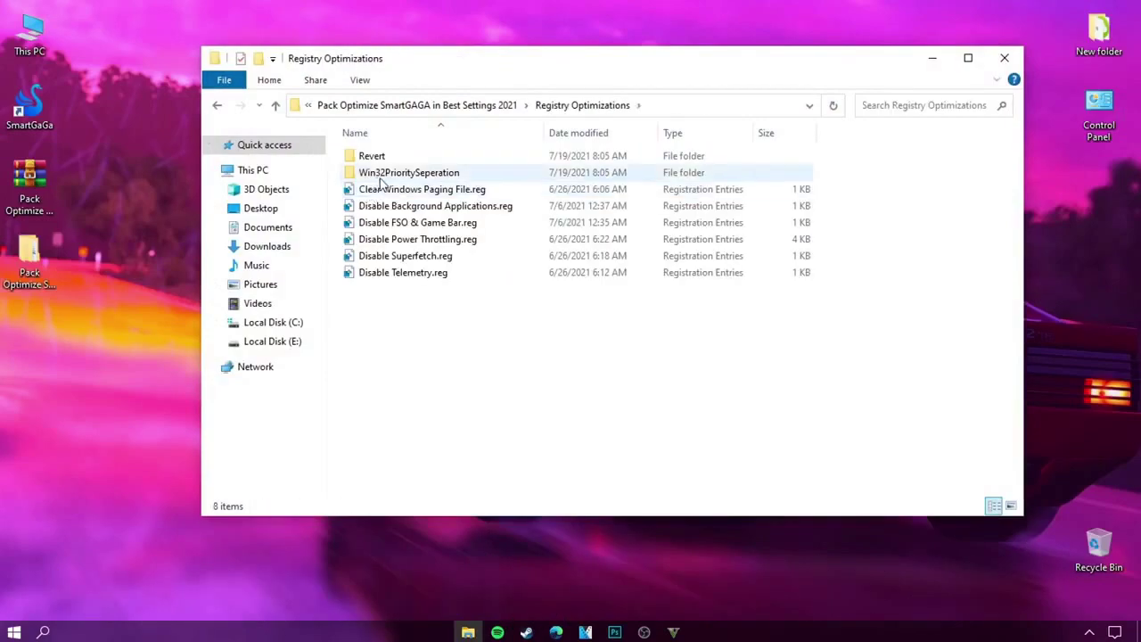
Merge the registry files in Registry Optimizations, from Clear Windows Paging File.reg through Disable Telemetry.reg, into the registry.
drag(466, 301, 381, 203)
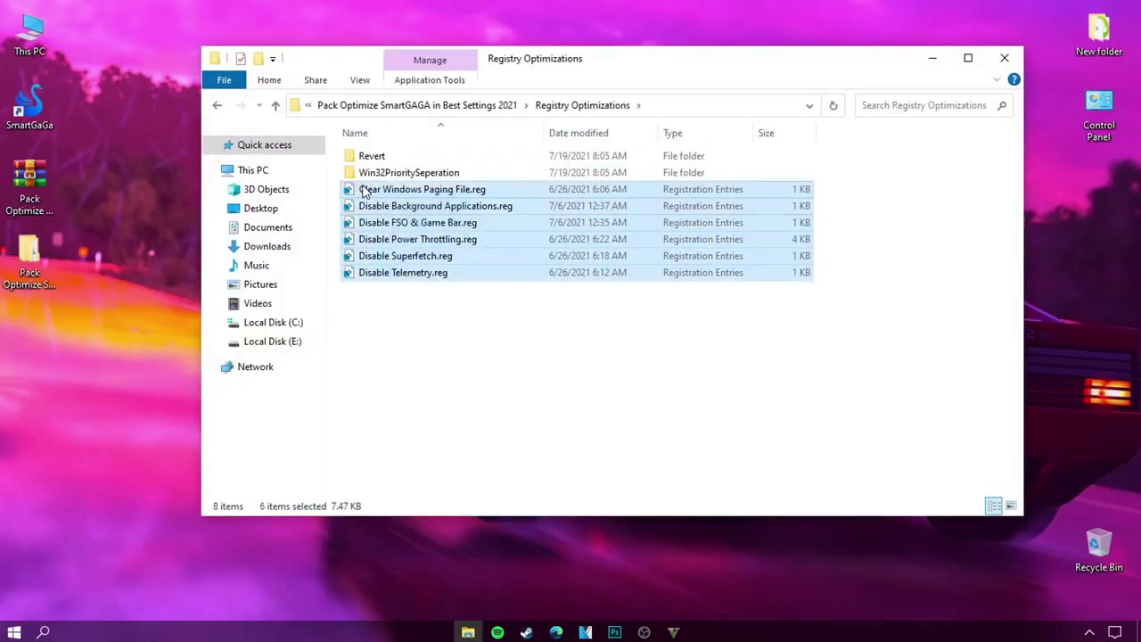
click(364, 192)
right_click(364, 192)
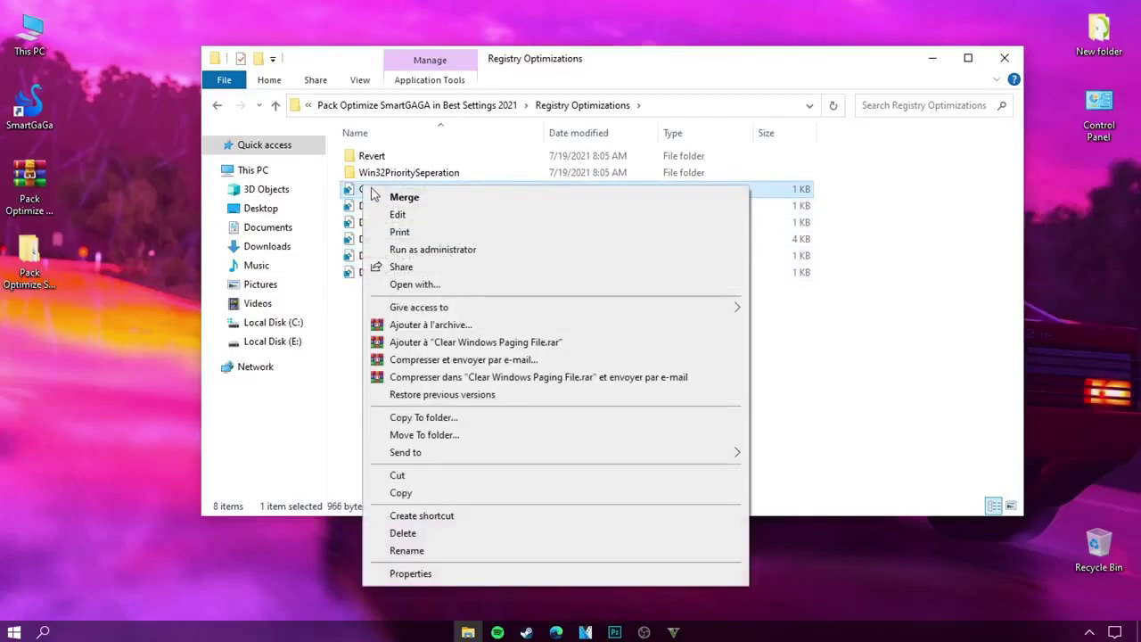
click(341, 190)
double_click(366, 193)
key(Return)
double_click(369, 208)
key(Return)
double_click(370, 223)
click(362, 256)
double_click(374, 273)
key(Return)
Open the Win32PrioritySeperation folder and merge 16 Hex (Smooth Gameplay).reg into the registry.
double_click(347, 172)
click(380, 171)
click(374, 188)
click(391, 205)
drag(502, 232, 390, 173)
drag(243, 230, 260, 235)
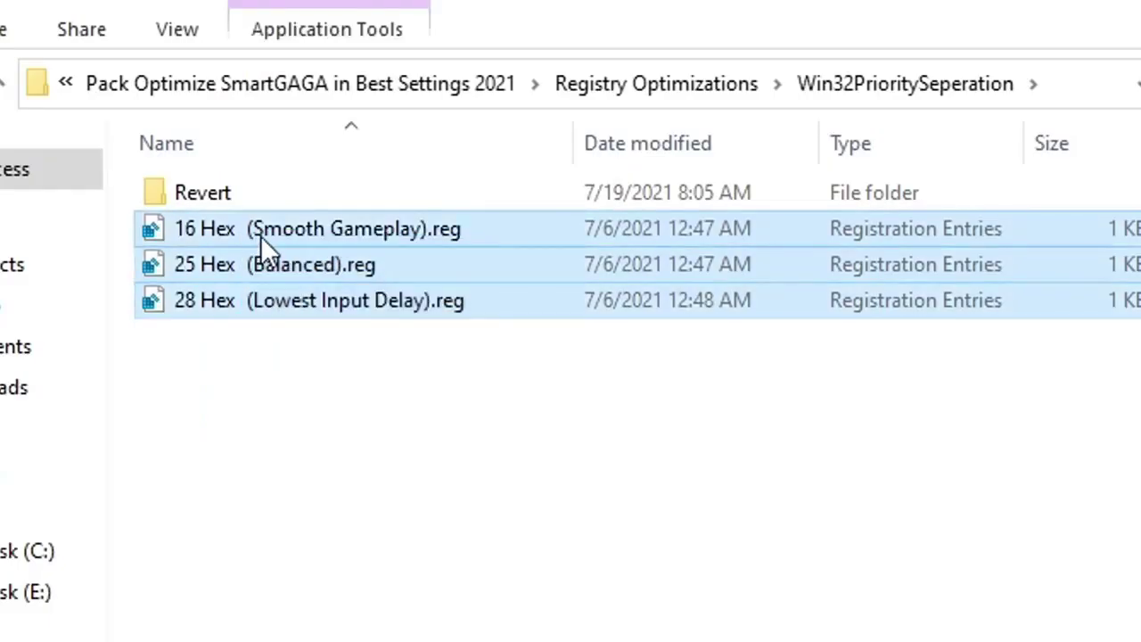
double_click(329, 234)
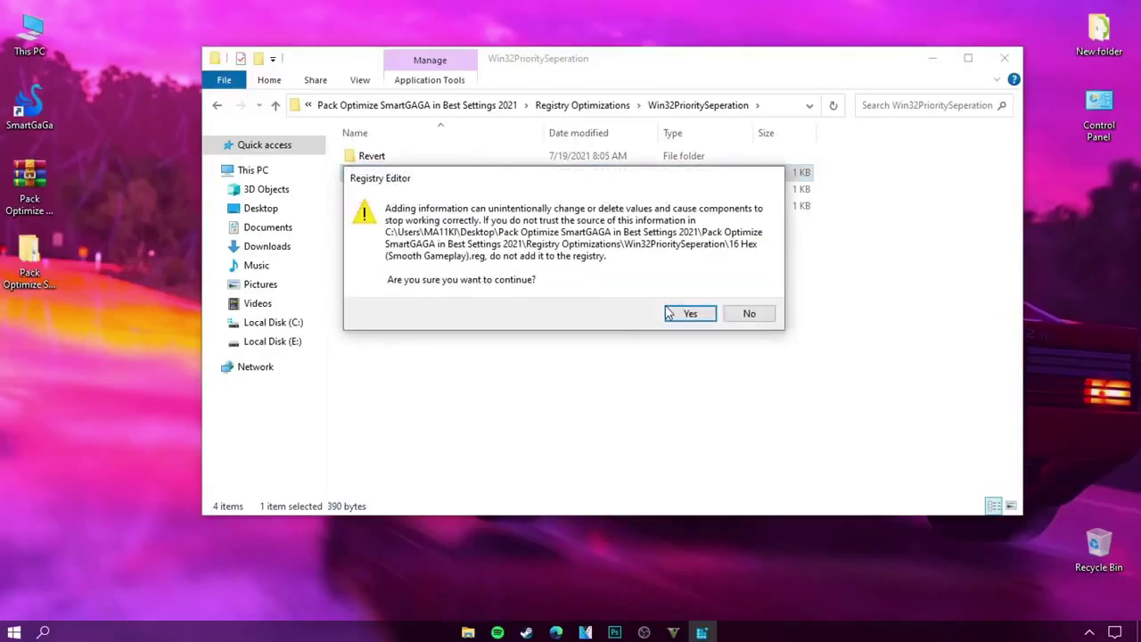
click(688, 313)
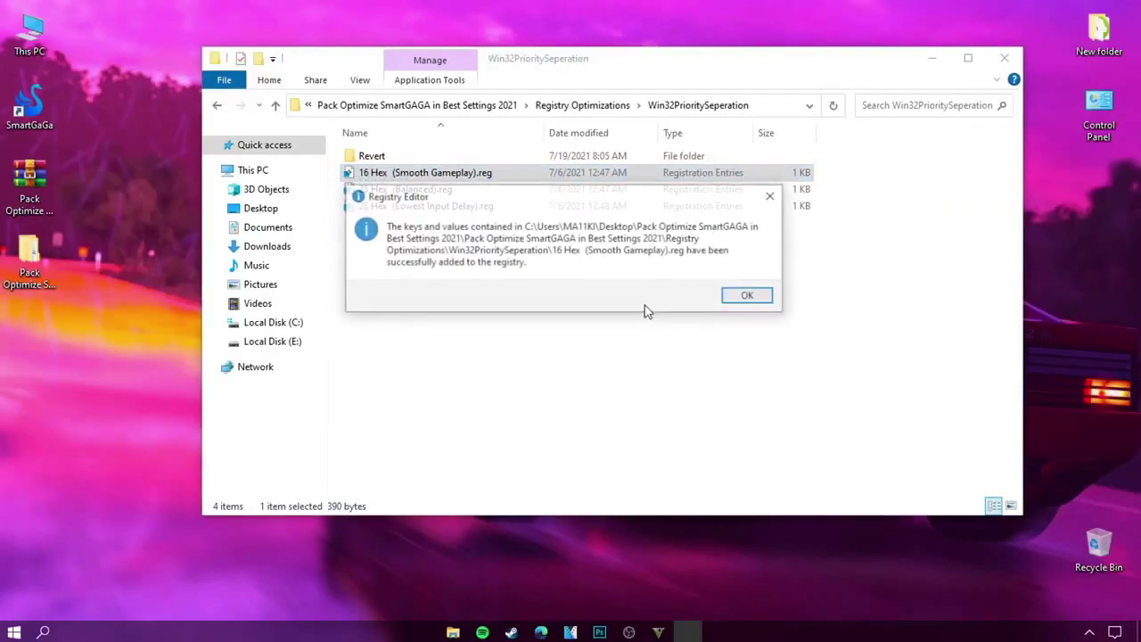
click(748, 296)
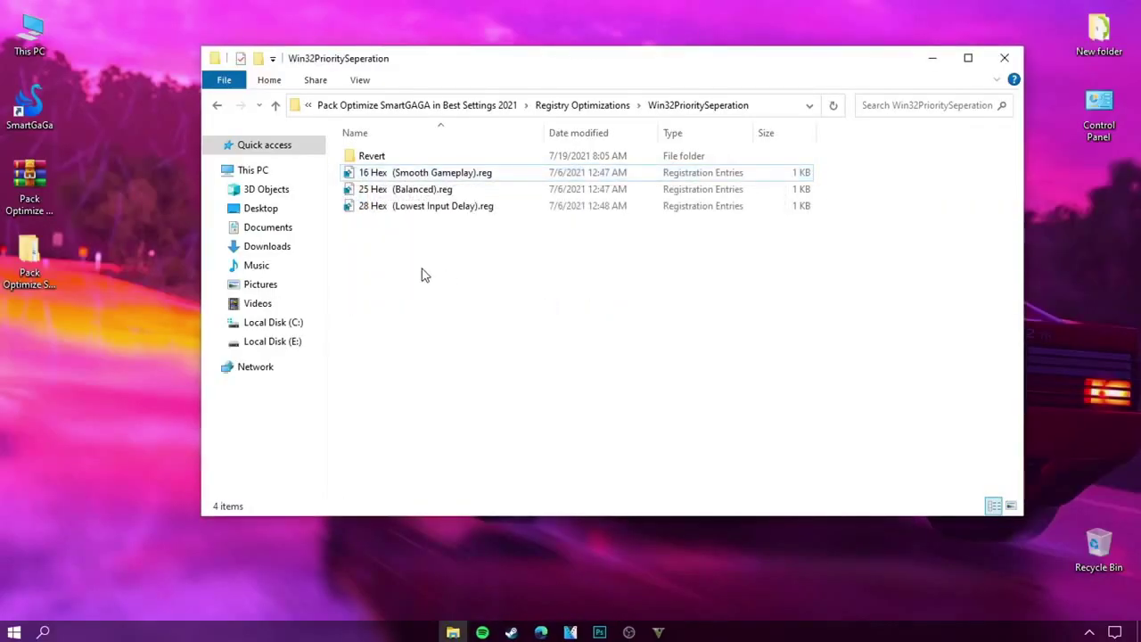
Return to the main pack folder, open ModeToolV2 and run the MSI mode utility as administrator.
key(BackSpace)
key(BackSpace)
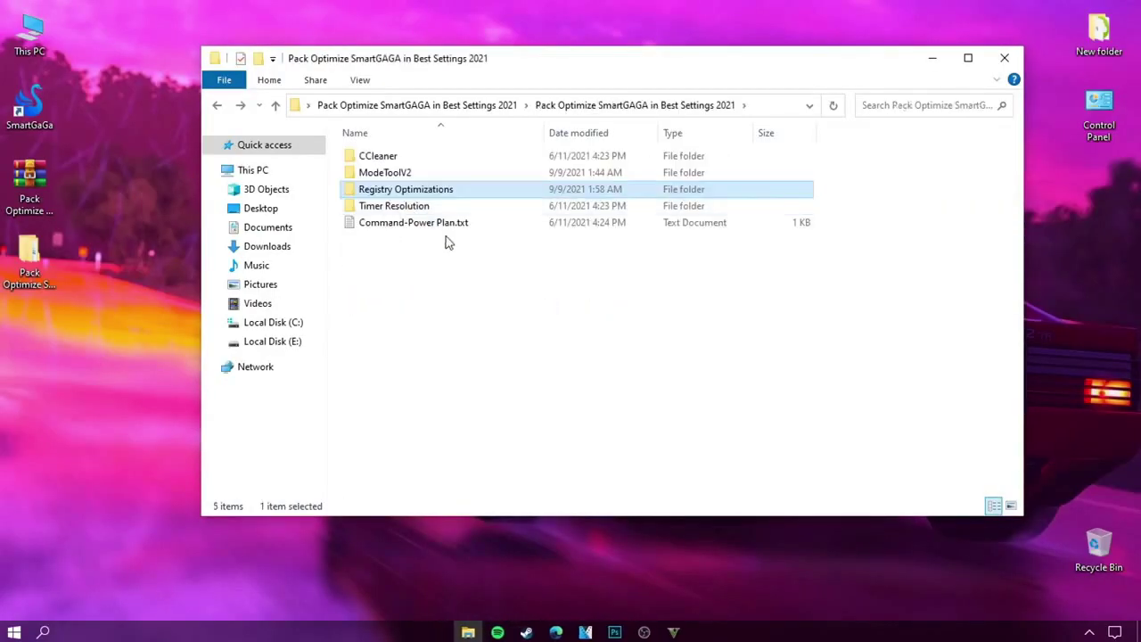
double_click(379, 172)
click(372, 158)
right_click(372, 158)
click(455, 182)
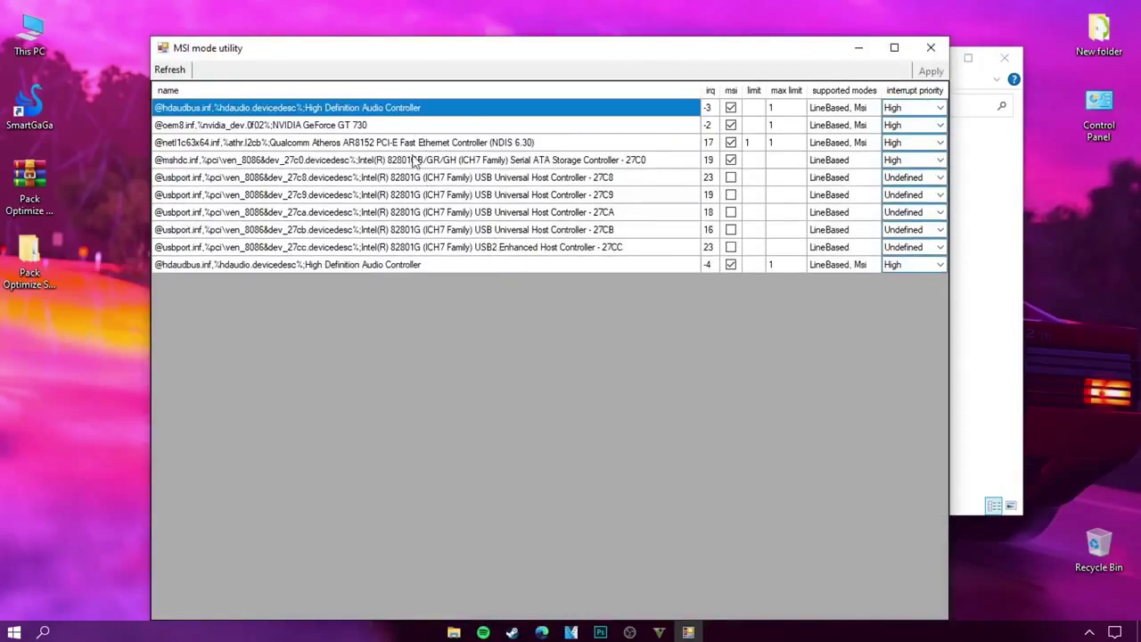
Set the interrupt priority to High for the NVIDIA GeForce GT 730, both audio controllers and the Ethernet controller, and close the utility.
click(323, 126)
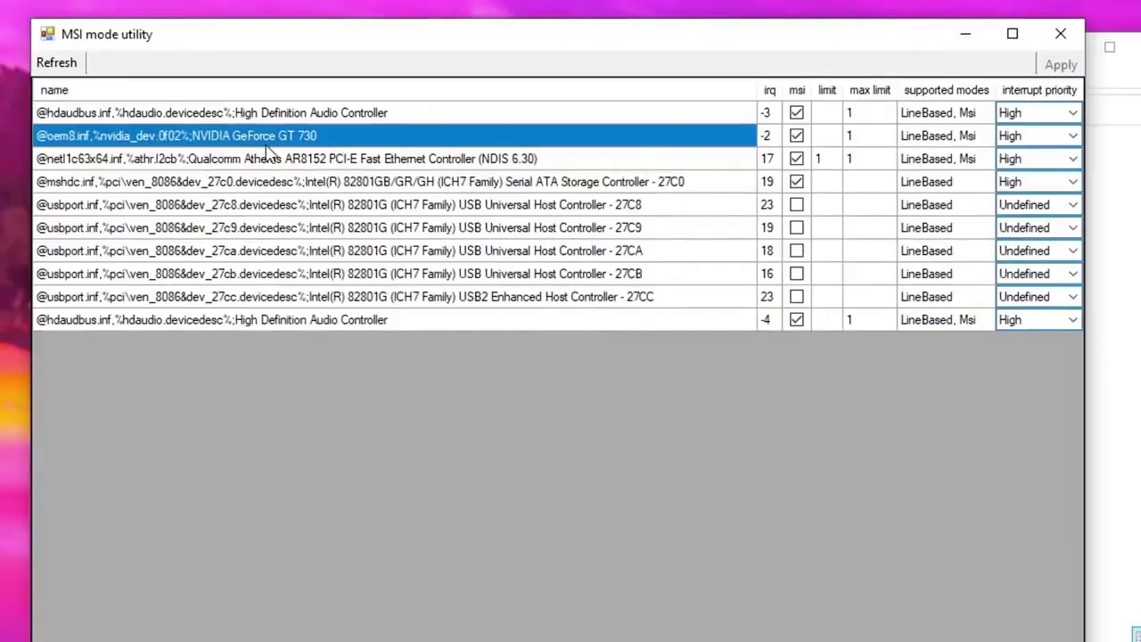
click(1043, 135)
click(303, 114)
click(1036, 113)
click(883, 158)
click(1038, 158)
click(757, 321)
click(1072, 321)
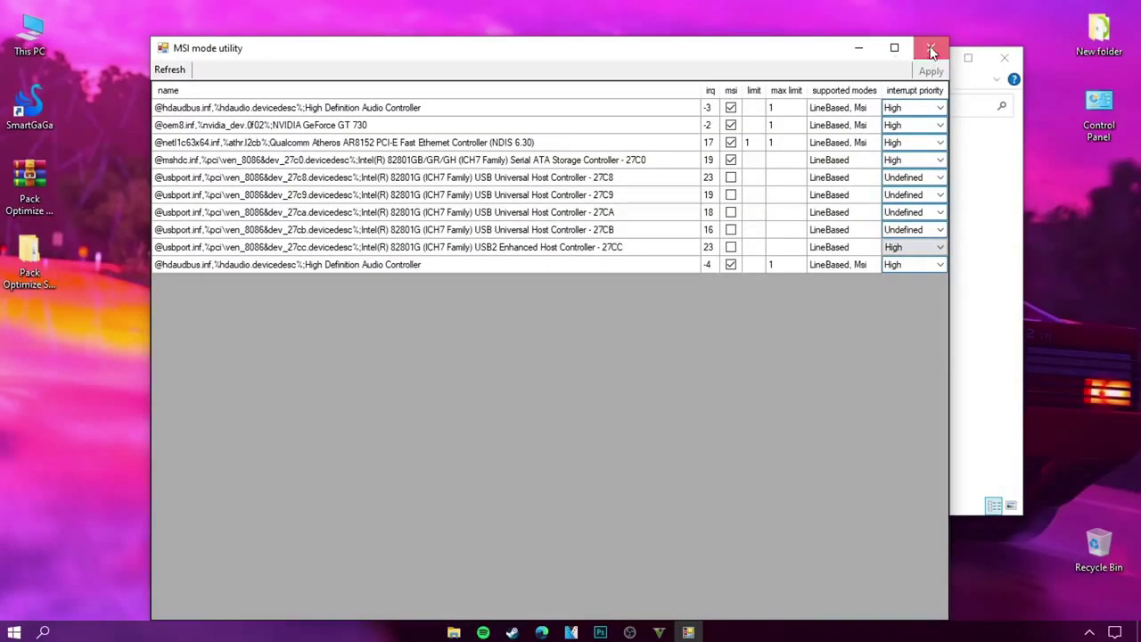
click(932, 49)
Extract ccsetup581.rar from the pack's CCleaner folder into a ccsetup581 folder and start the CCleaner setup inside it.
click(216, 105)
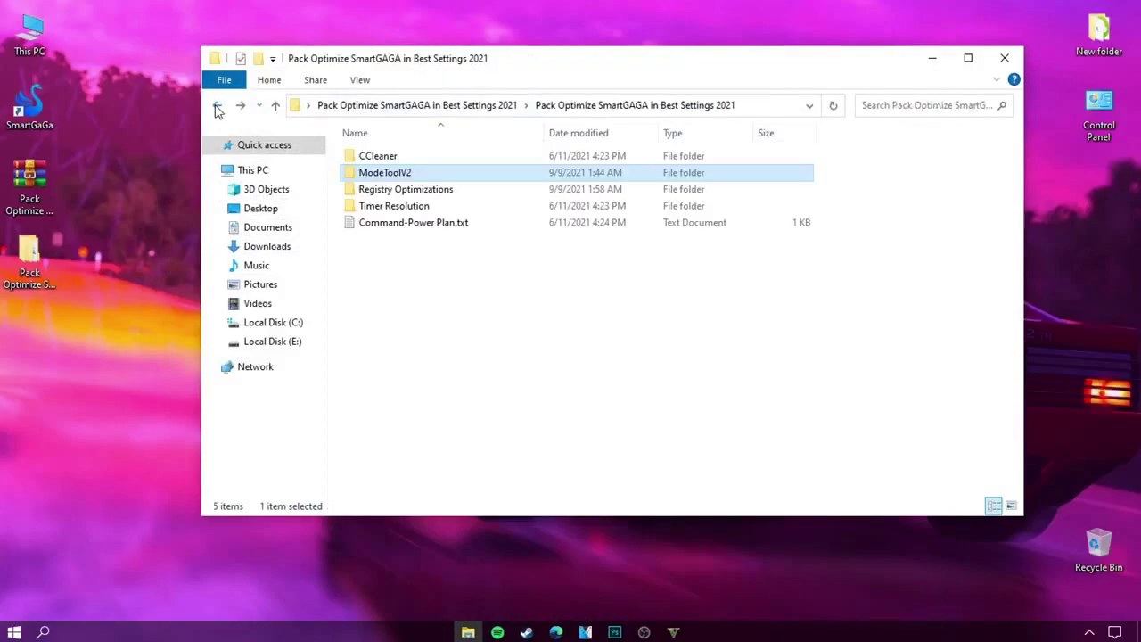
double_click(373, 157)
right_click(358, 152)
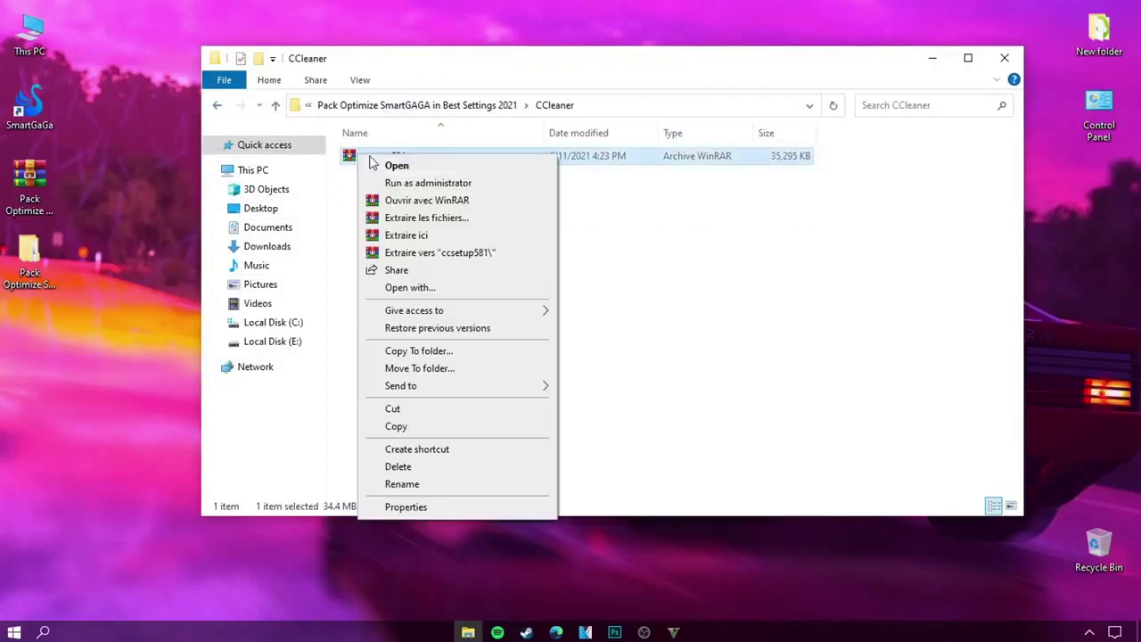
click(456, 254)
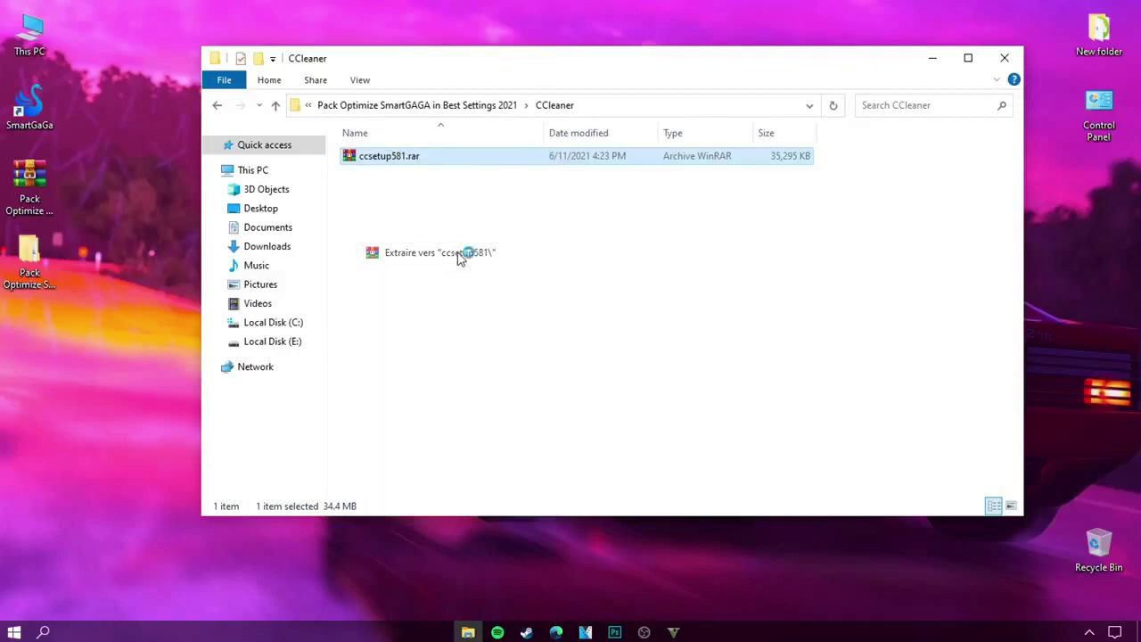
double_click(360, 159)
click(354, 164)
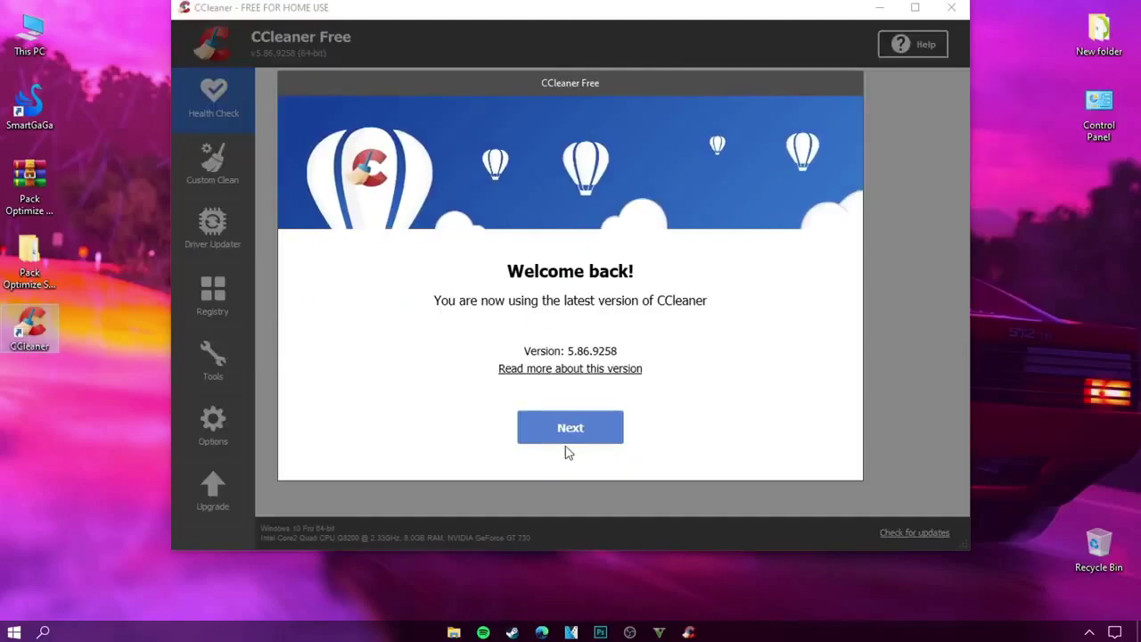
Go past the CCleaner welcome page, decline the Professional upgrade and open Custom Clean.
click(566, 428)
click(669, 427)
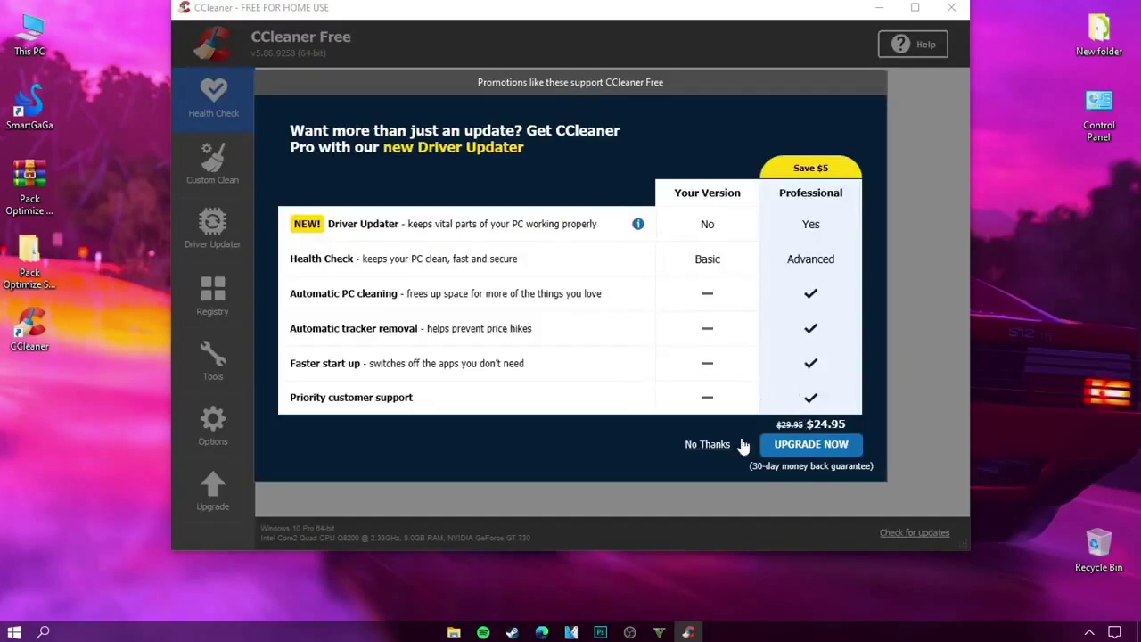
click(707, 443)
click(227, 158)
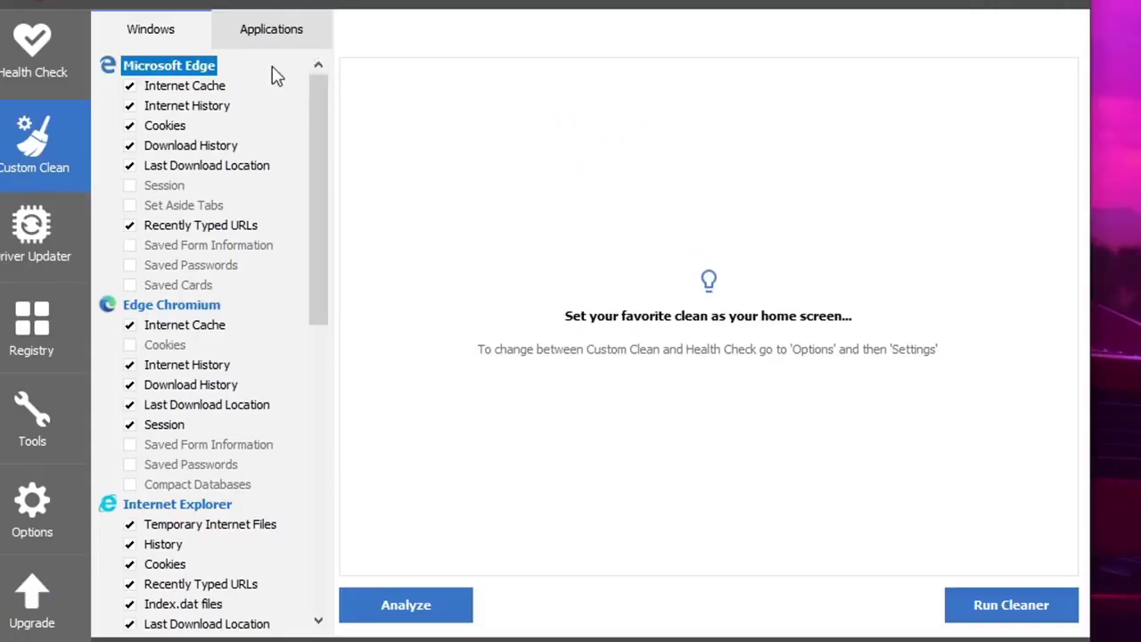
Review the Windows and Applications cleaning items, analyze them with Edge Chromium closed, and run the cleaner.
scroll(353, 224, down, 8)
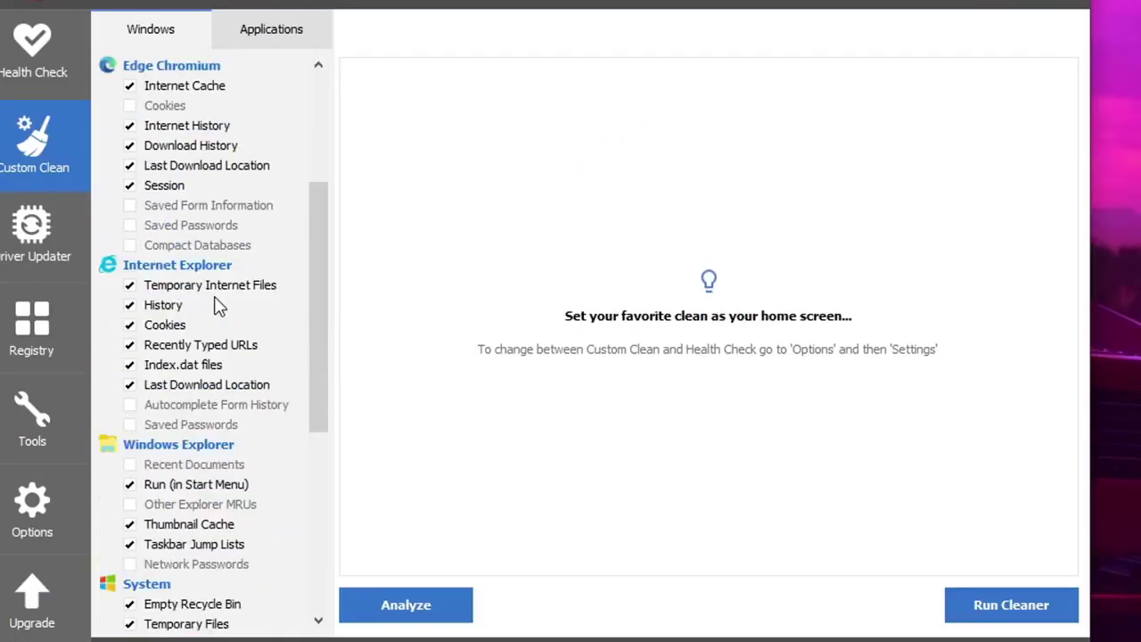
scroll(187, 527, down, 3)
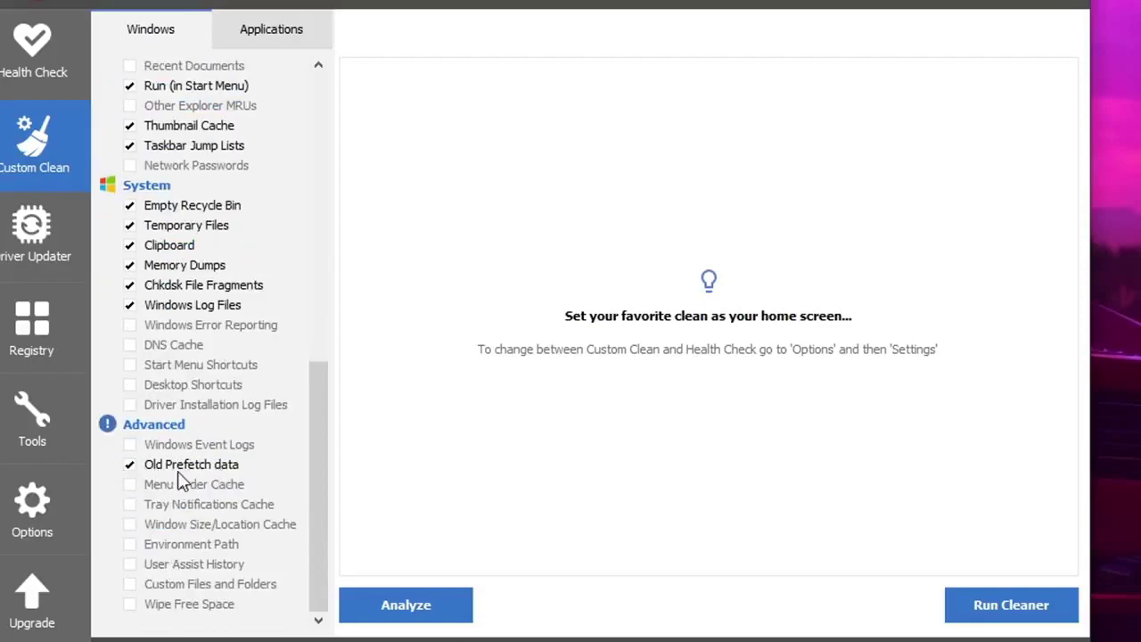
scroll(203, 426, up, 15)
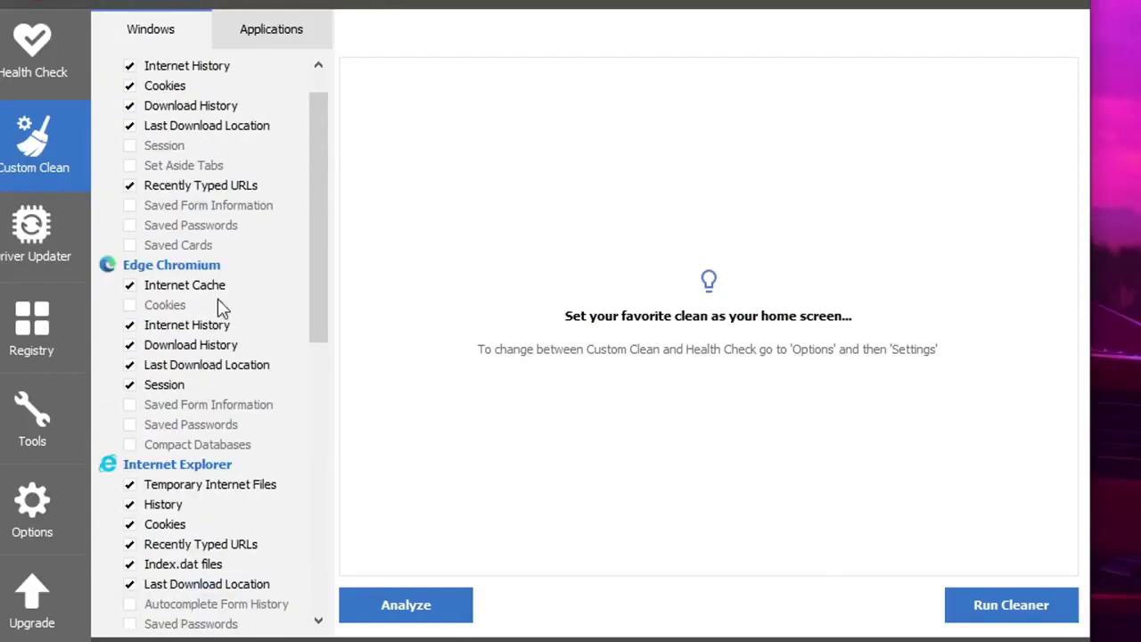
click(265, 28)
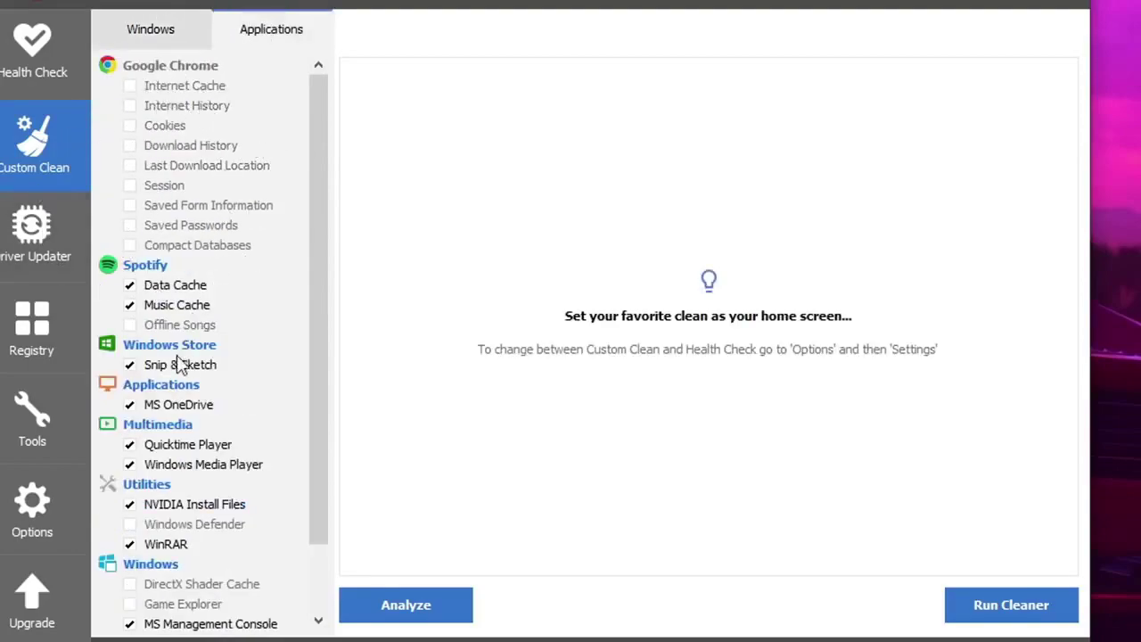
click(144, 30)
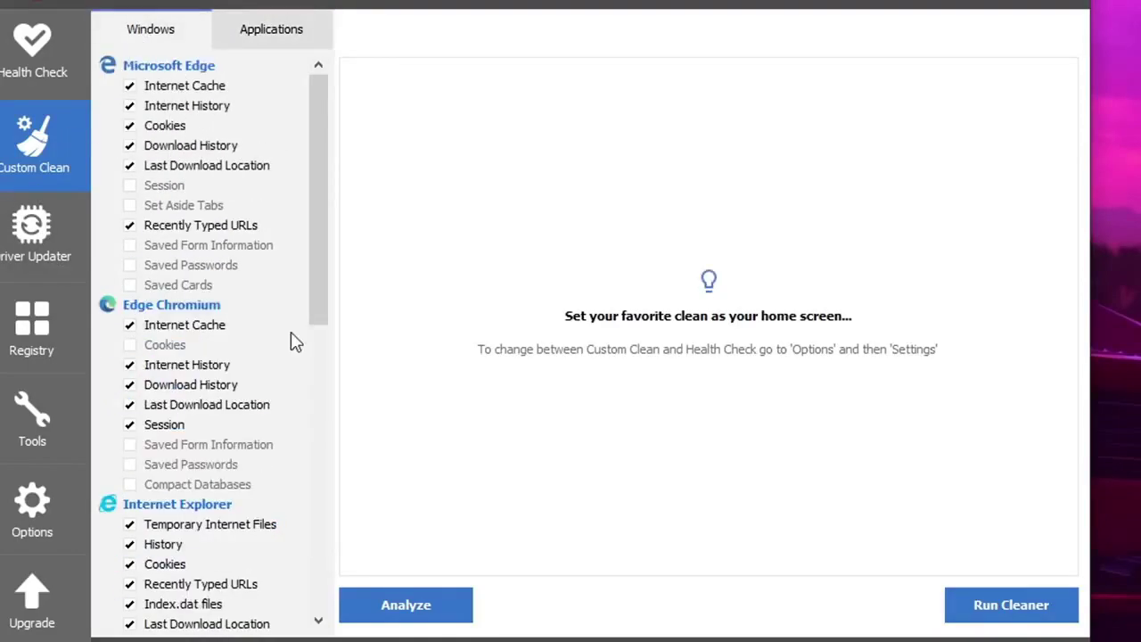
click(389, 606)
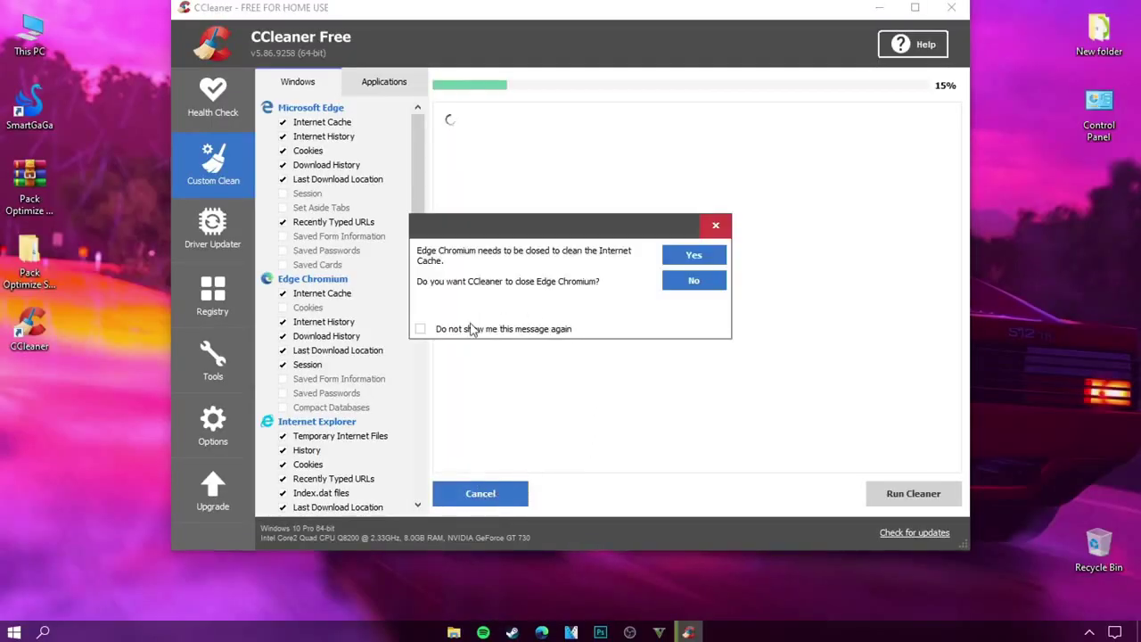
click(696, 253)
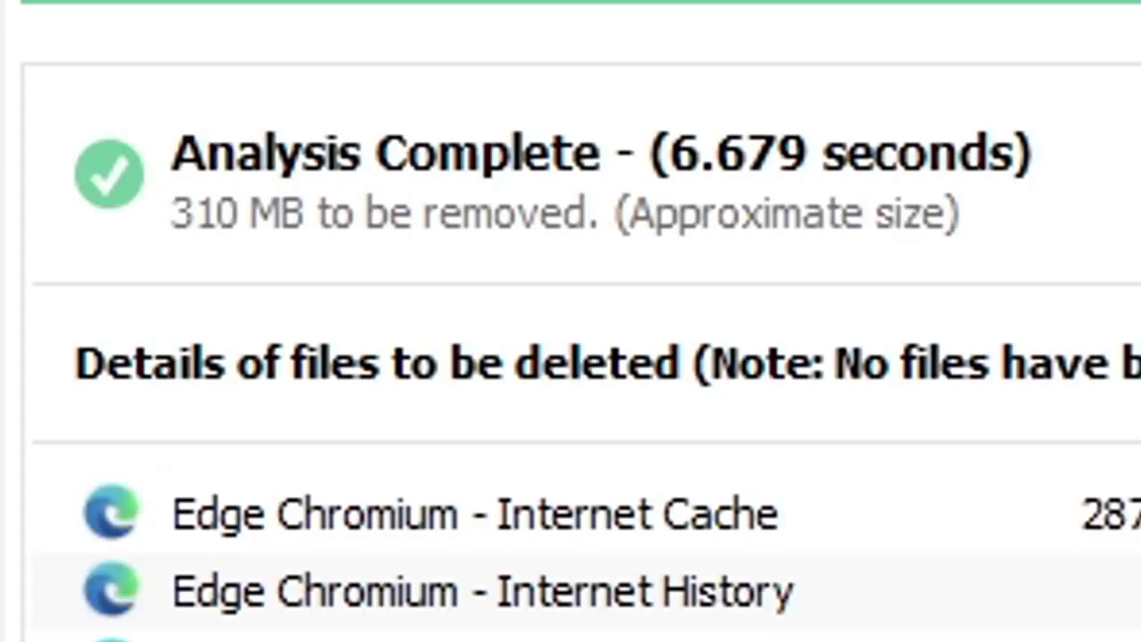
click(472, 494)
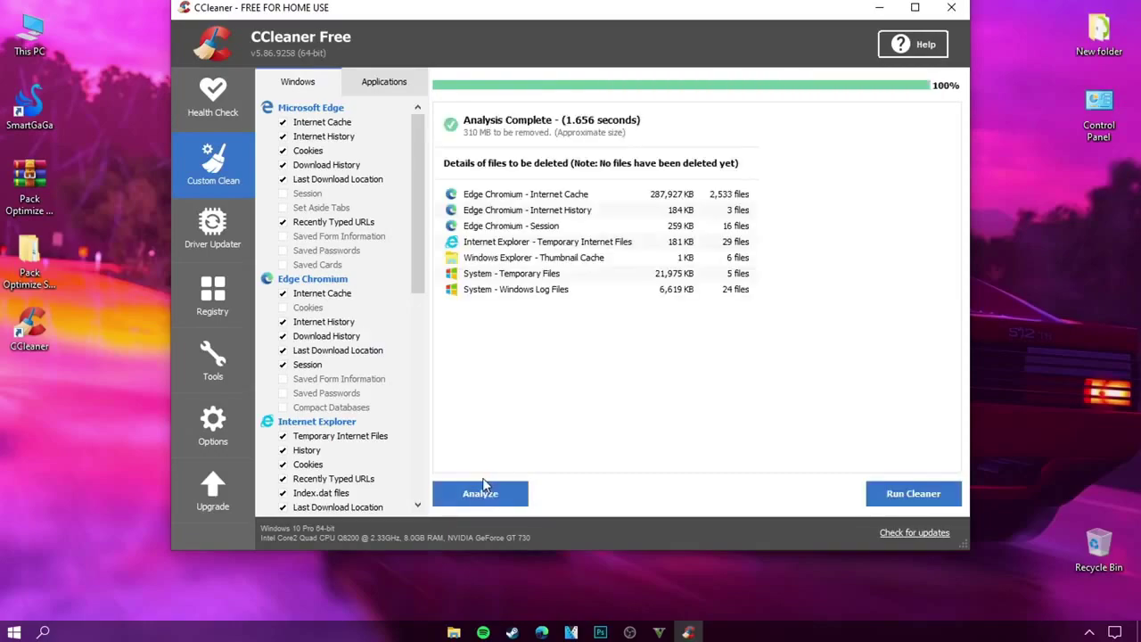
click(878, 490)
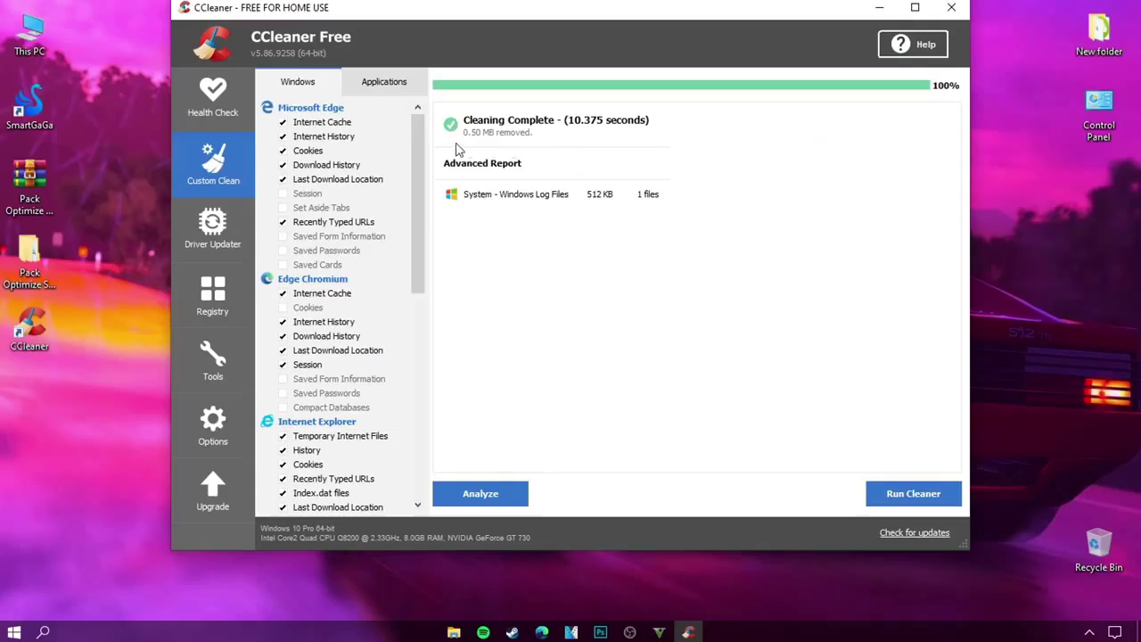
Scan the registry for issues in CCleaner, fix all selected issues and close the review dialog.
click(213, 294)
click(479, 493)
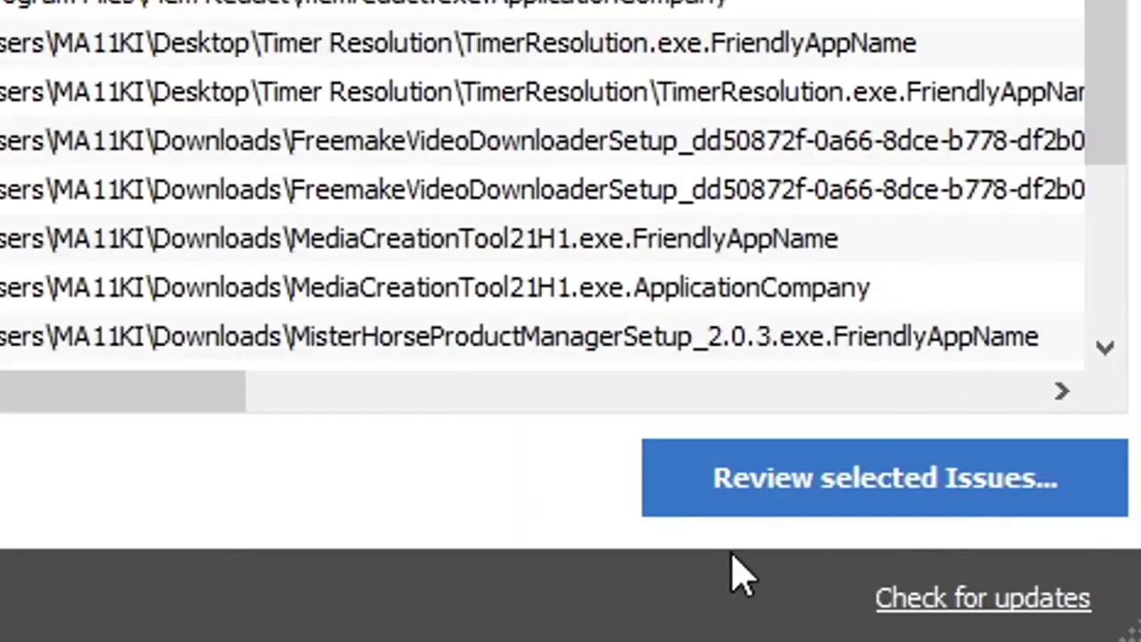
click(883, 493)
click(655, 428)
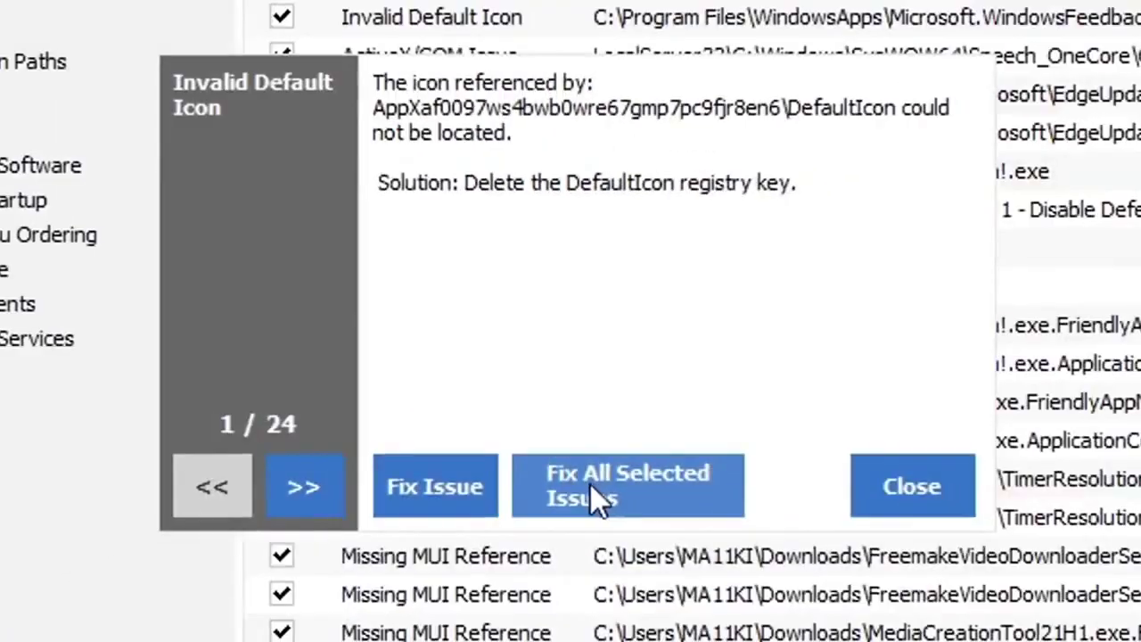
click(526, 509)
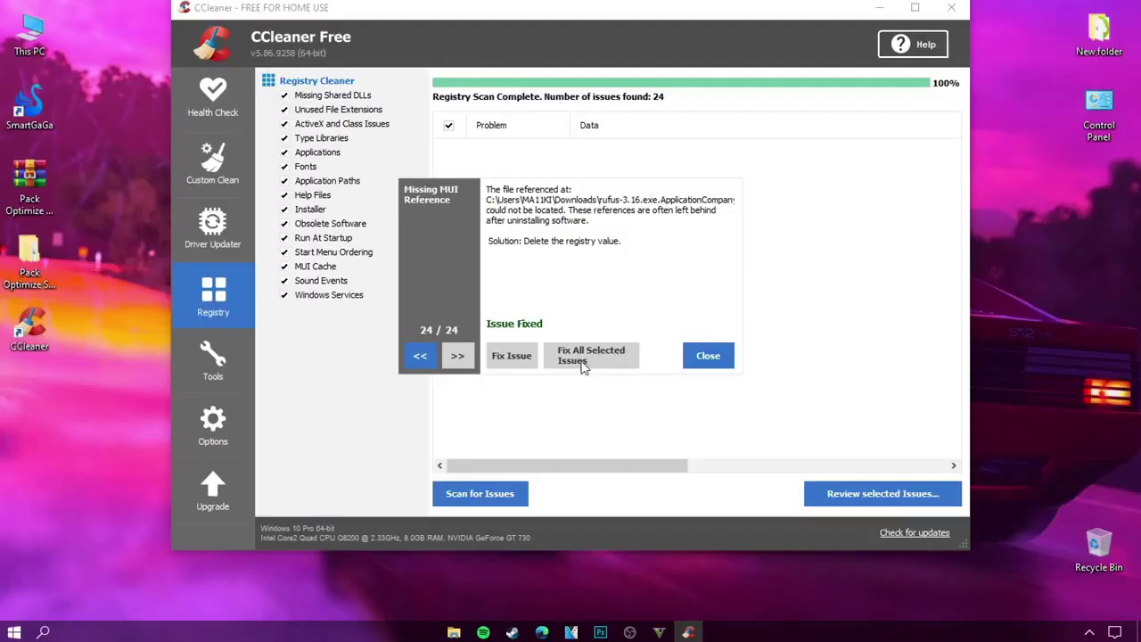
click(709, 357)
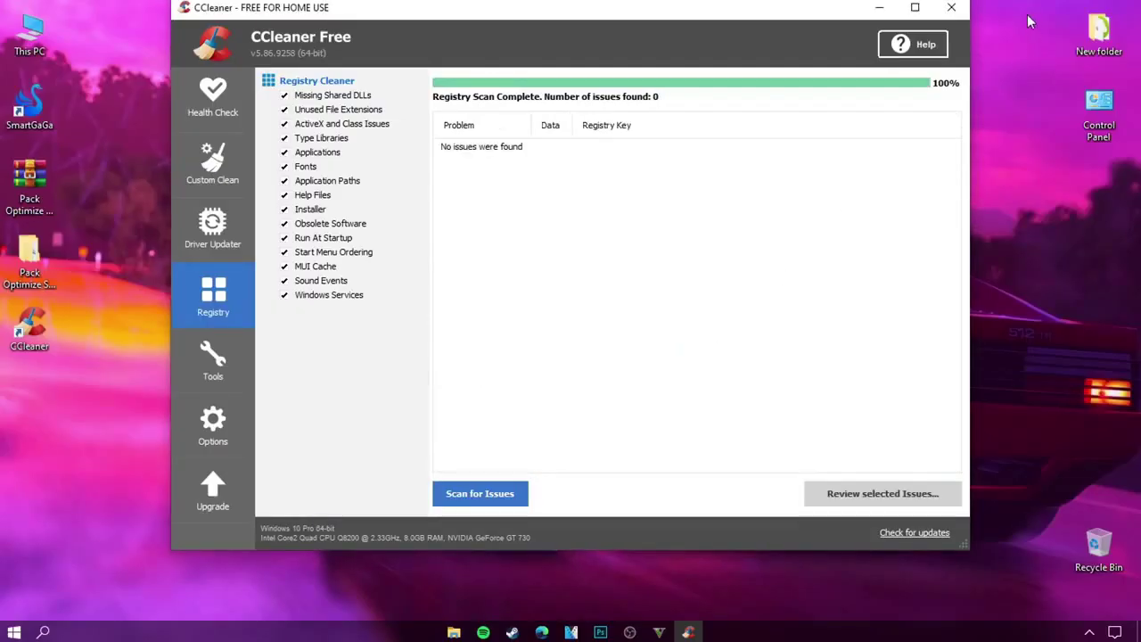
Close CCleaner and refresh the desktop.
click(950, 9)
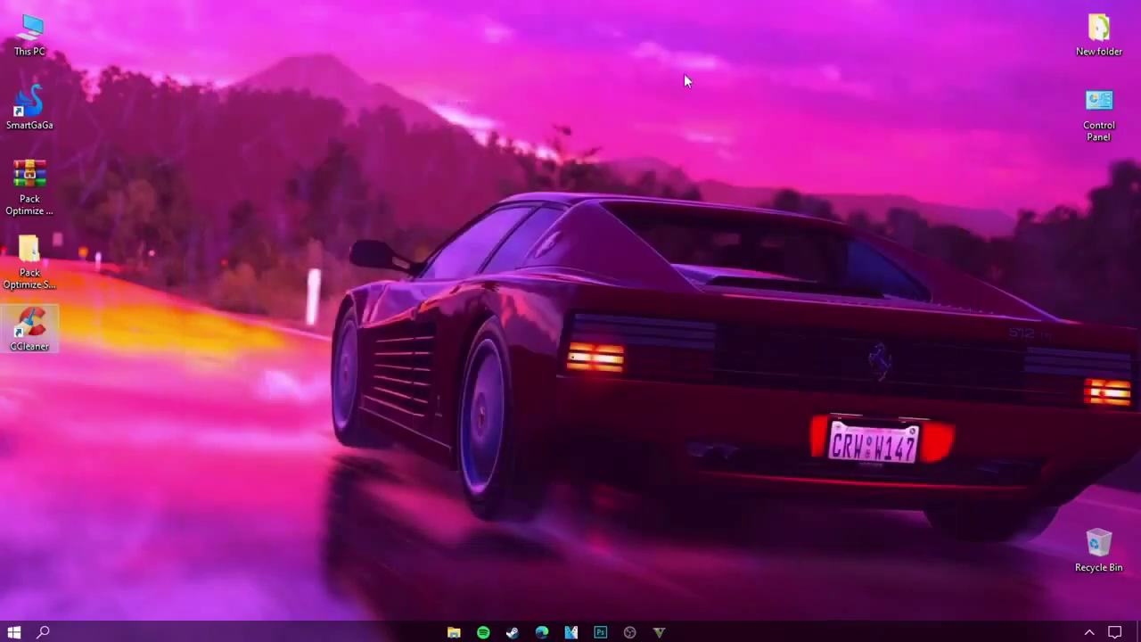
right_click(475, 148)
click(506, 186)
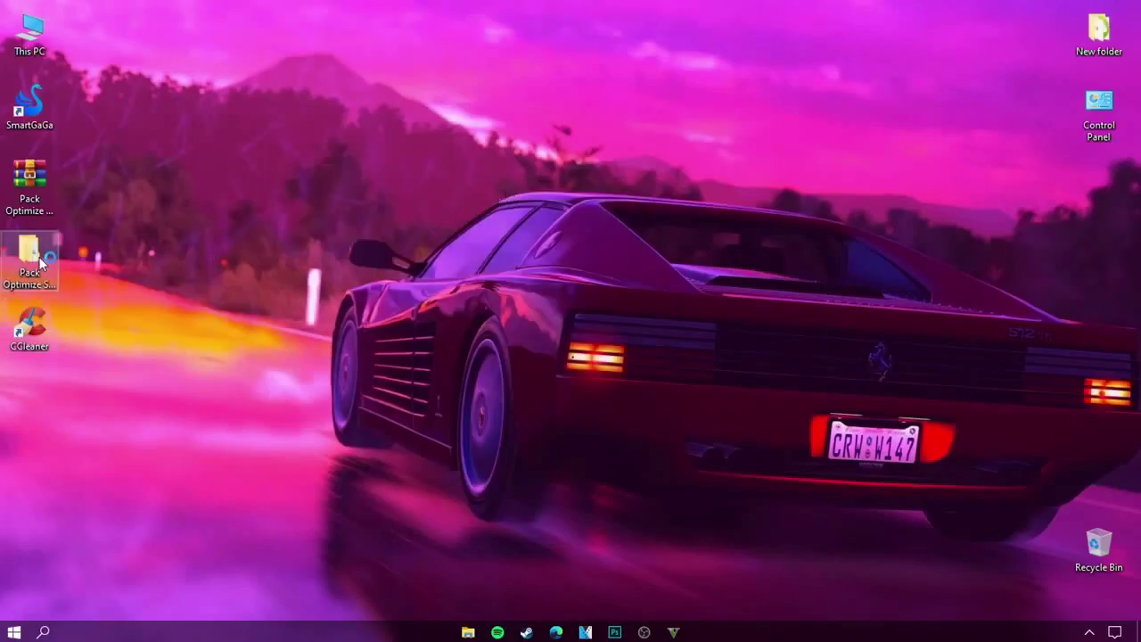
Open the Timer Resolution folder in the optimization pack and extract TimerResolution.zip into its own folder.
double_click(27, 260)
double_click(408, 166)
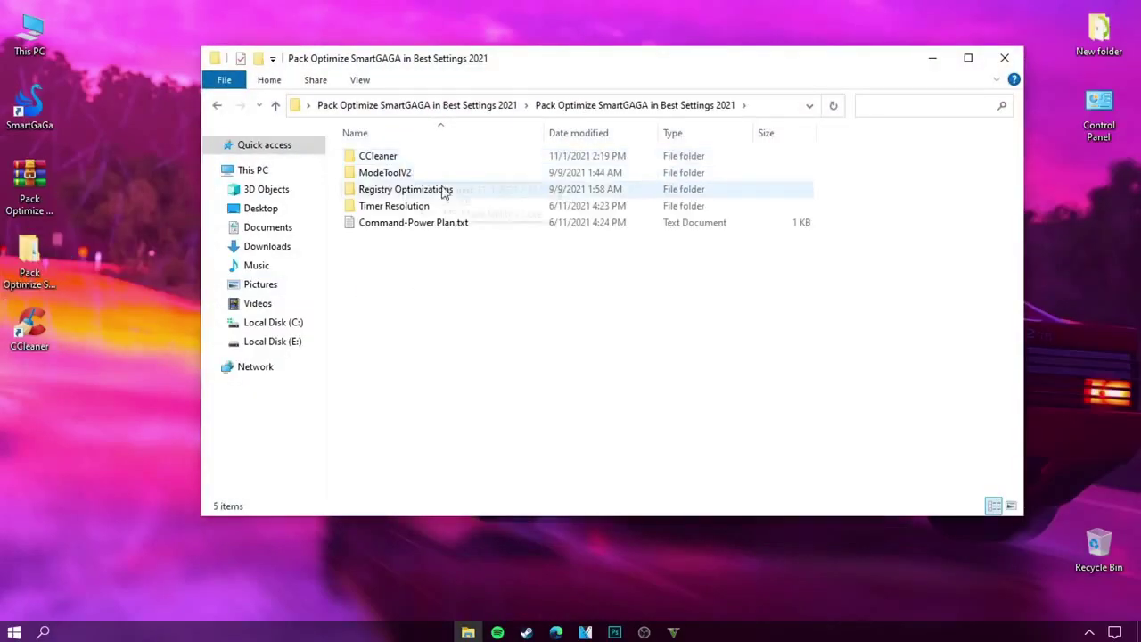
double_click(397, 206)
right_click(393, 159)
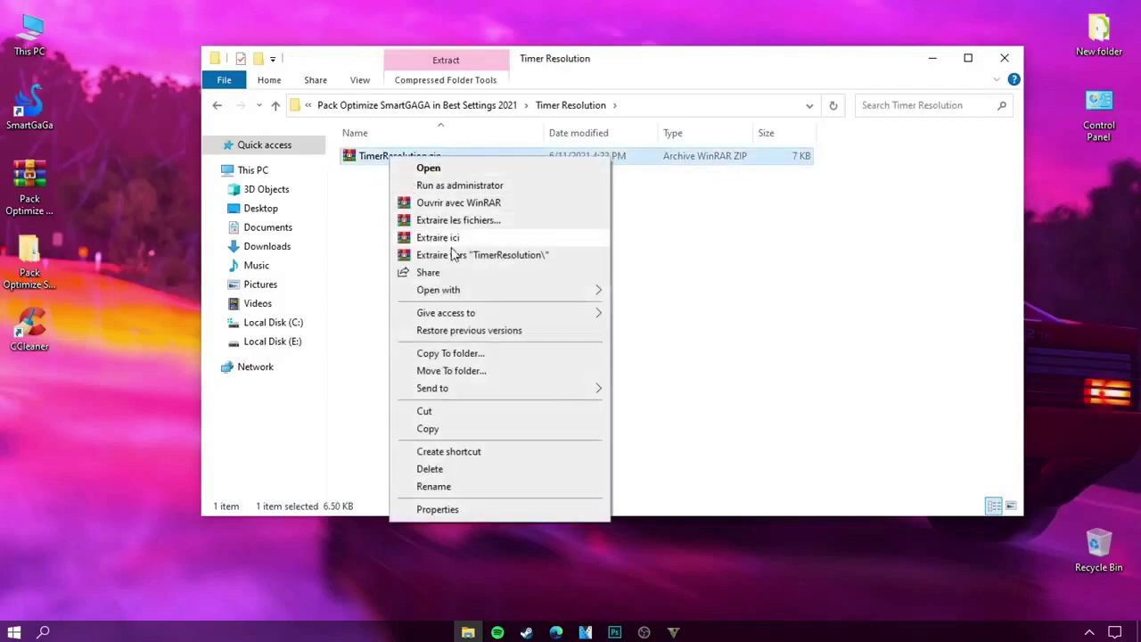
click(450, 255)
Run the extracted TimerResolution.exe as administrator and set the system timer to its maximum resolution.
double_click(392, 156)
right_click(387, 156)
click(431, 189)
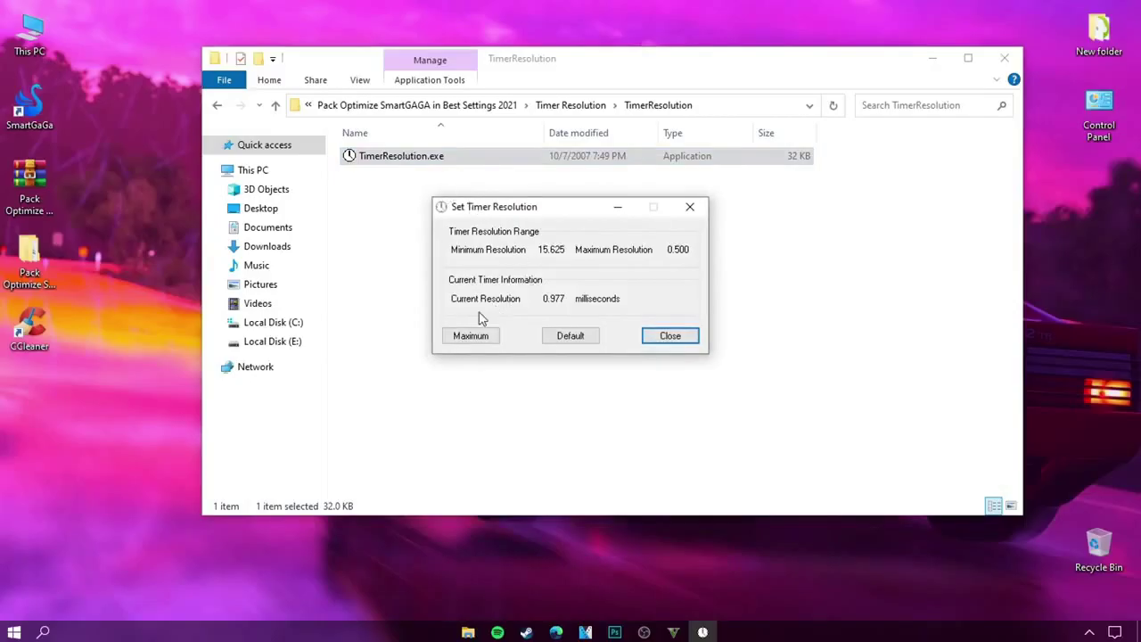
click(472, 335)
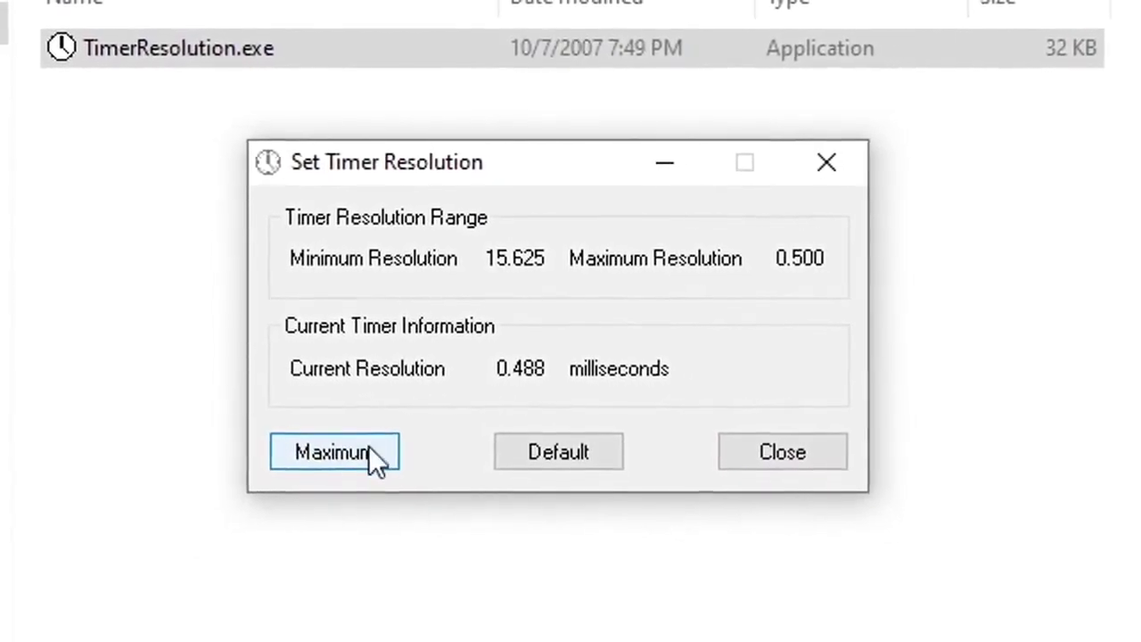
click(796, 439)
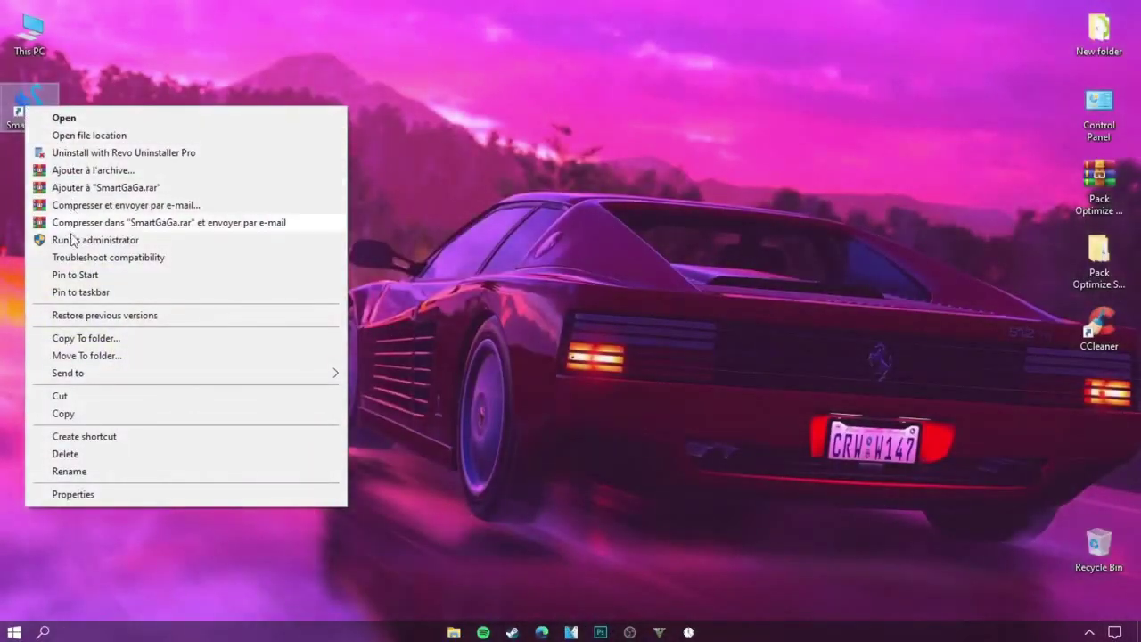
Launch SmartGaGa from the desktop with administrator rights.
click(98, 239)
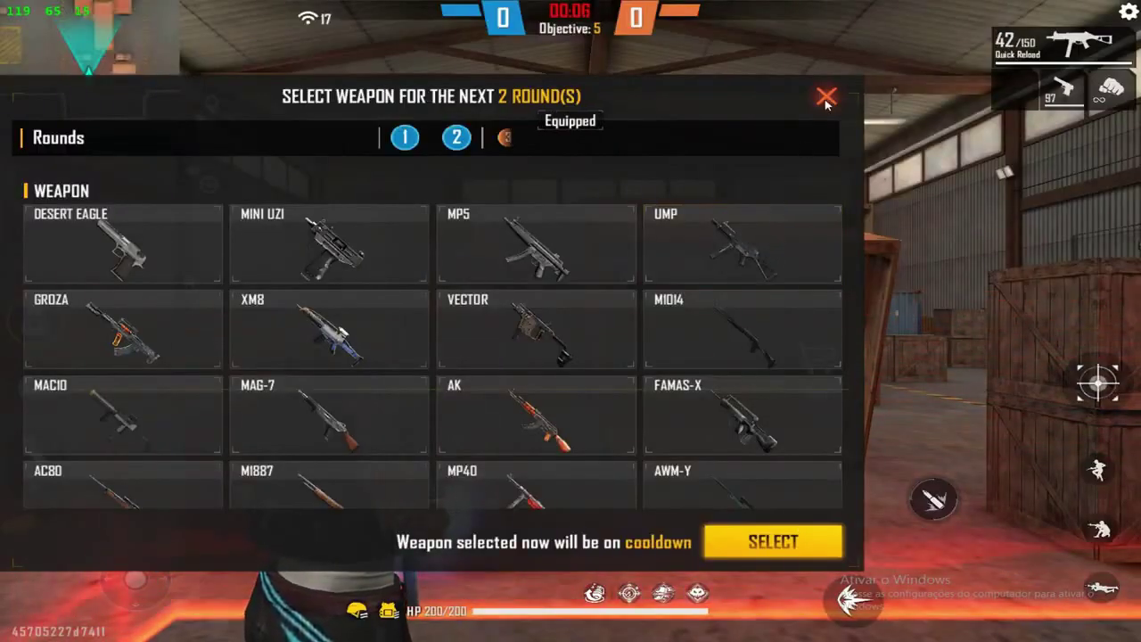
click(825, 99)
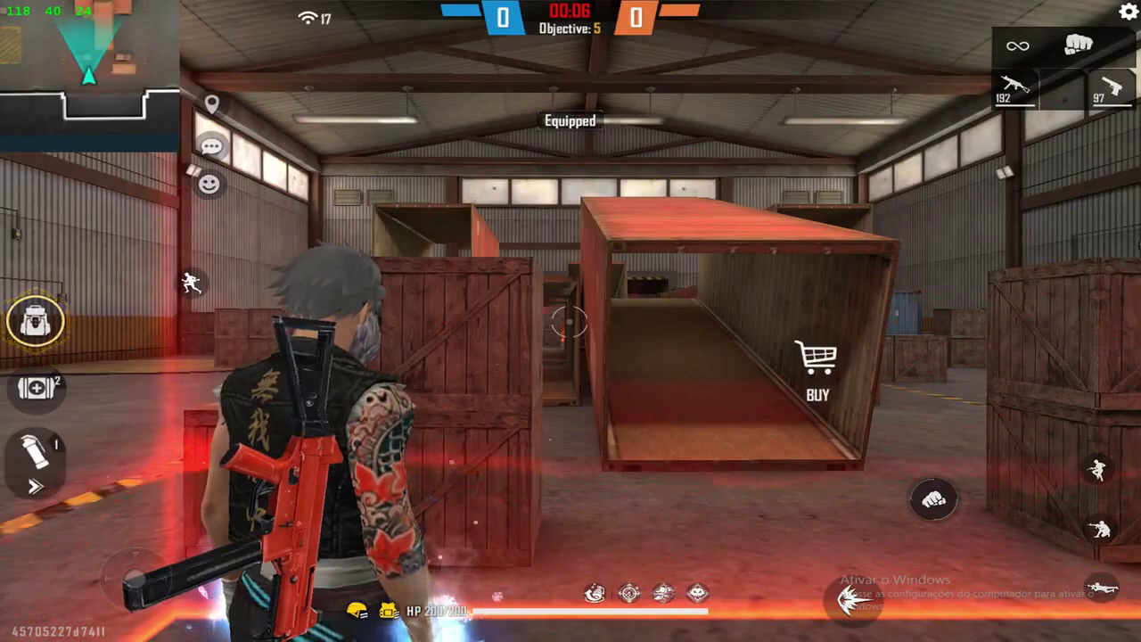
key(space)
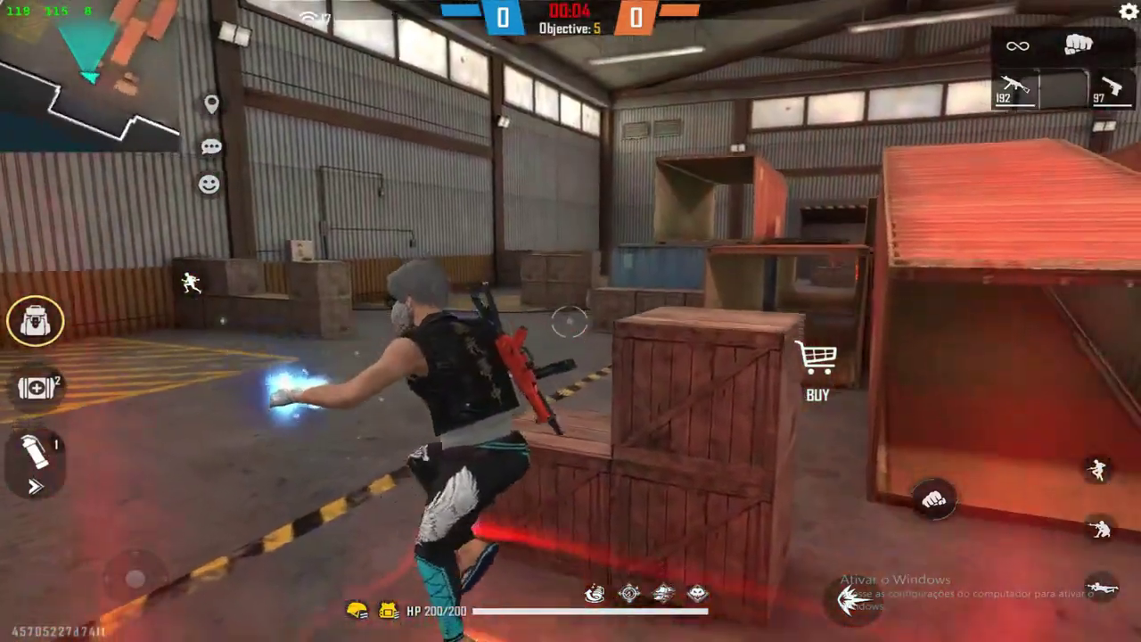
key(w)
key(space)
key(space)
key(space)
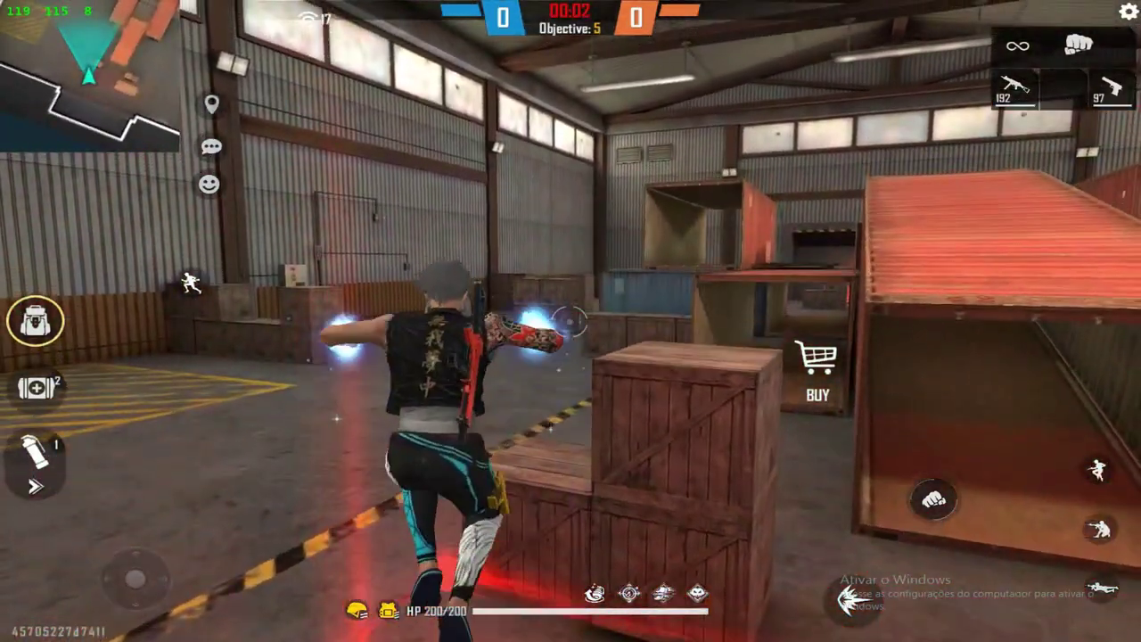
key(space)
key(space)
key(space)
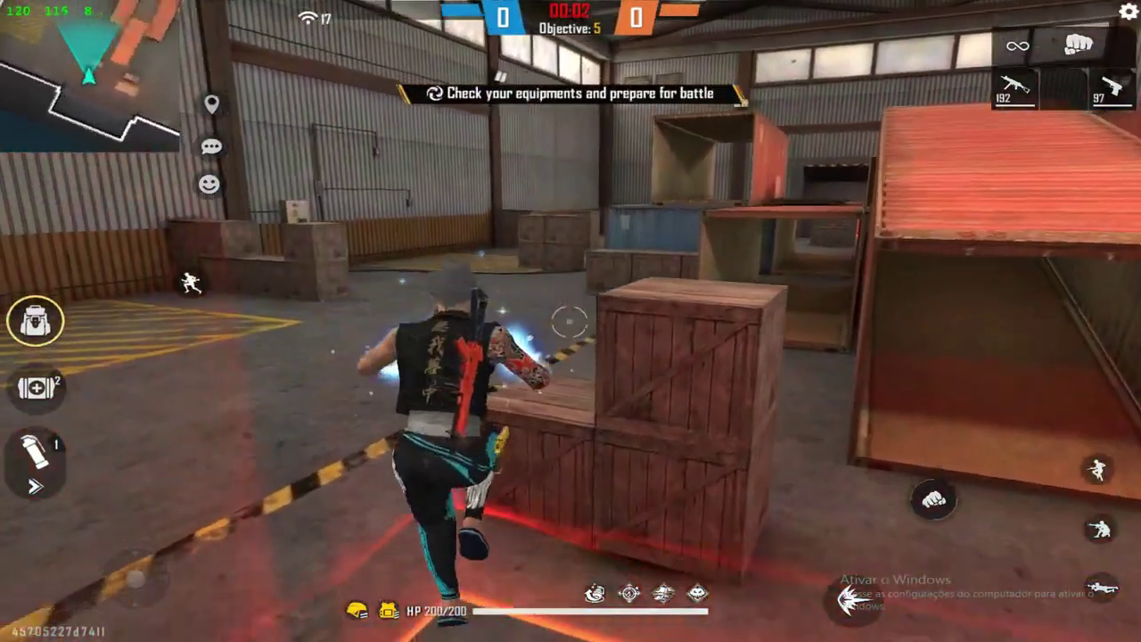
key(w)
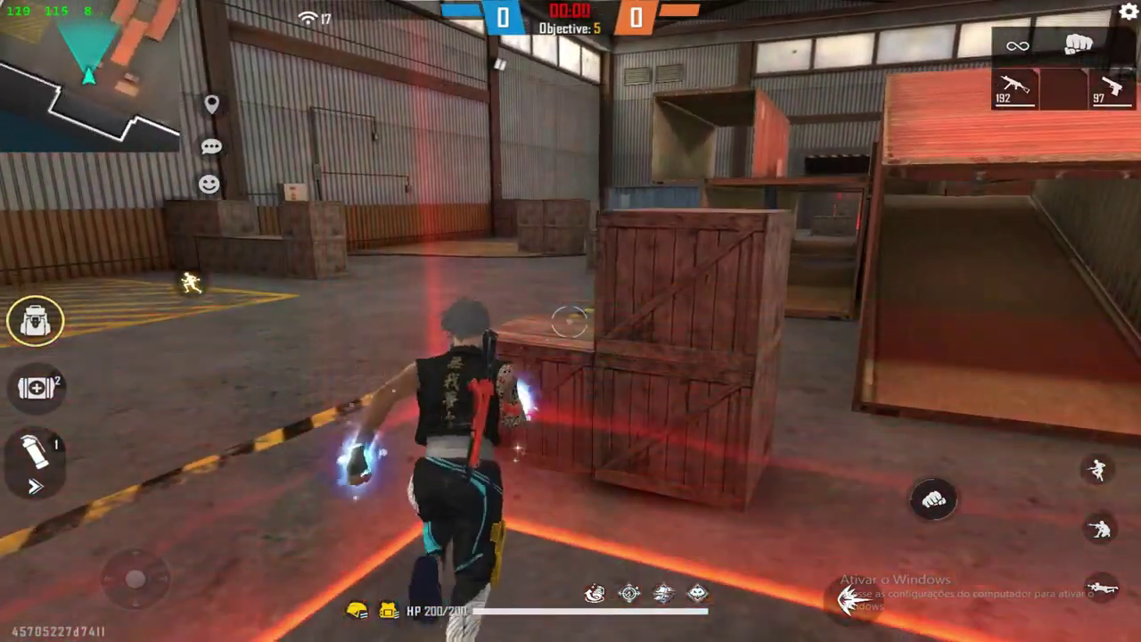
key(w)
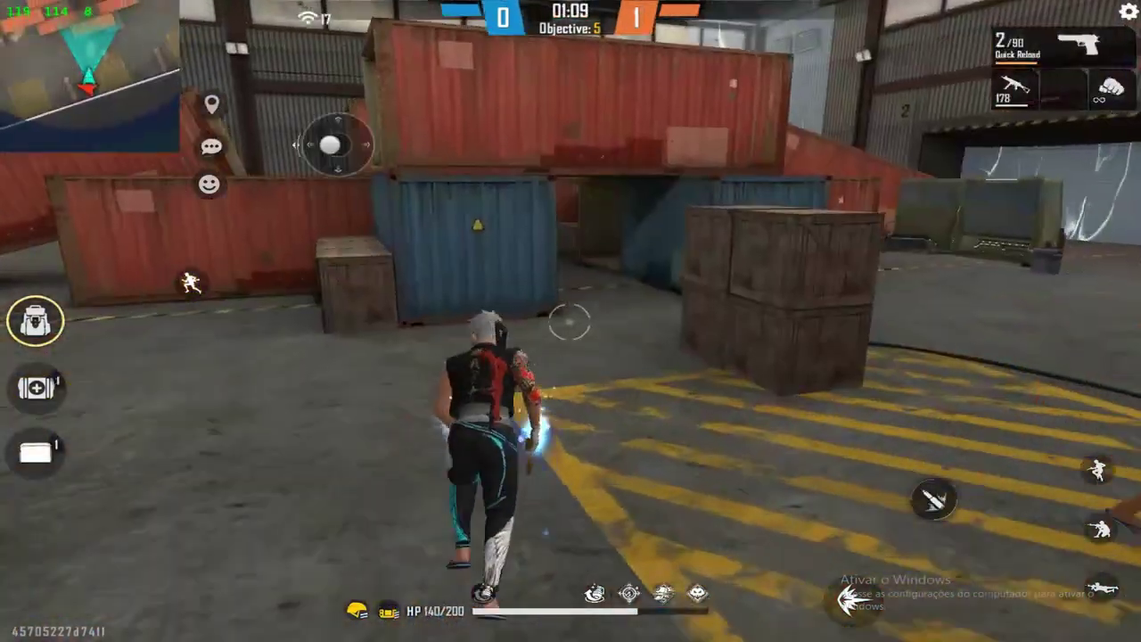
key(w)
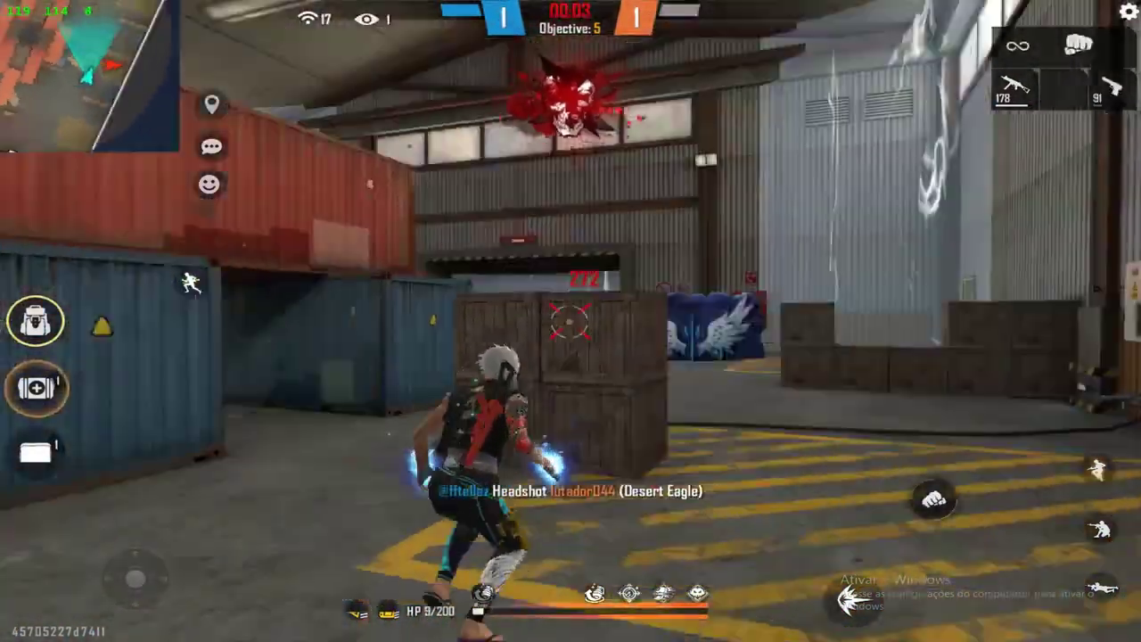
key(space)
key(3)
key(4)
key(a)
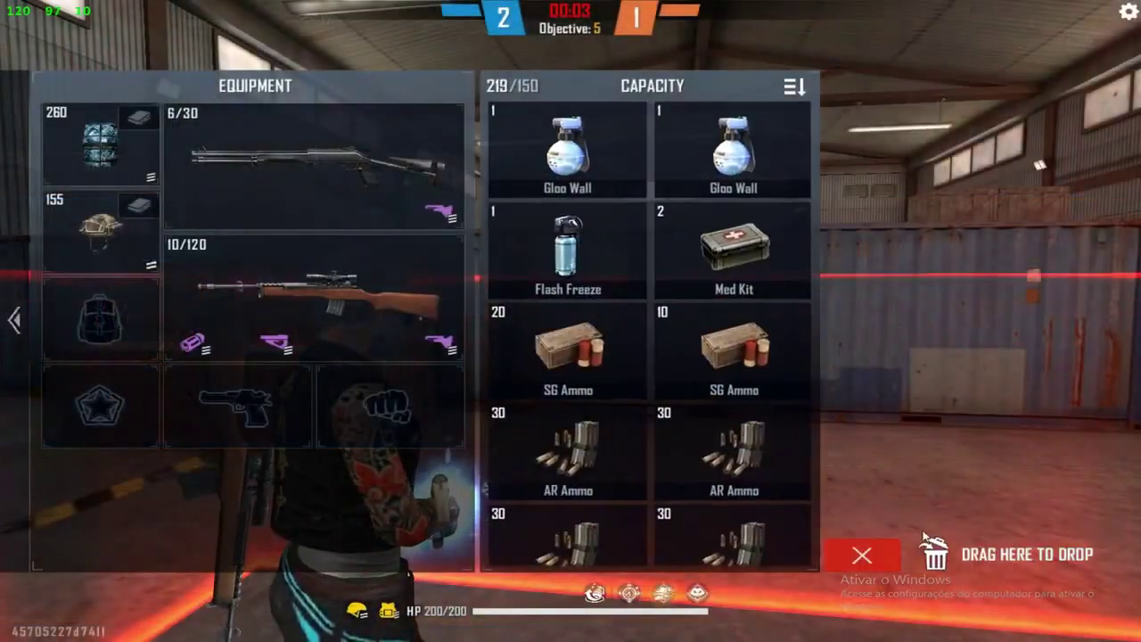
key(Tab)
key(Tab)
drag(629, 261, 869, 555)
click(869, 555)
key(w)
key(space)
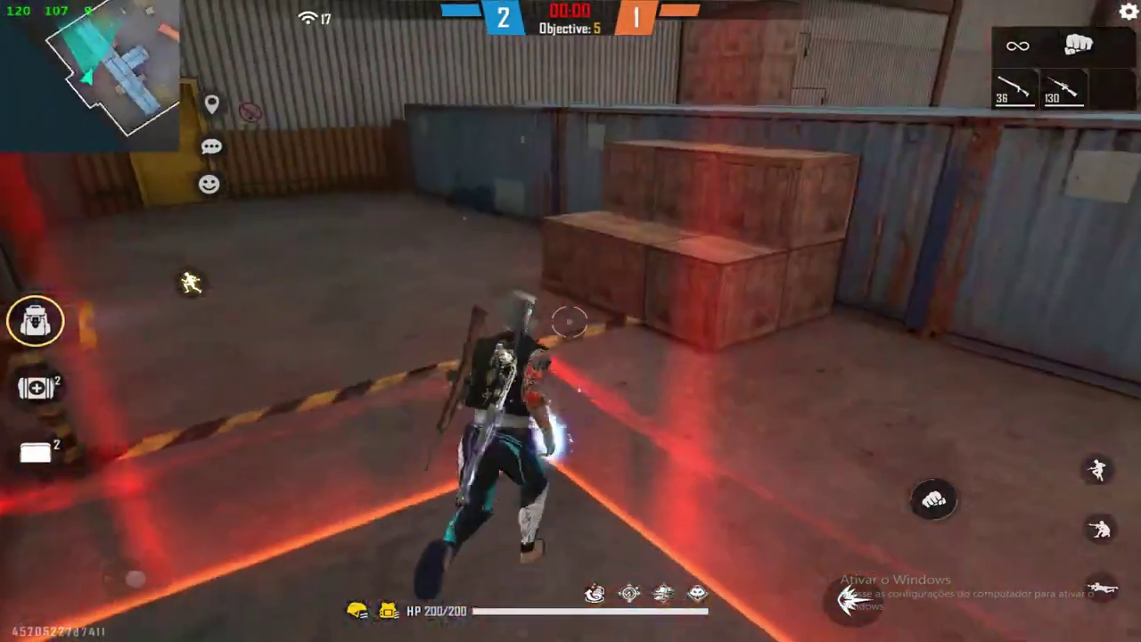
key(1)
key(3)
key(space)
key(a)
key(c)
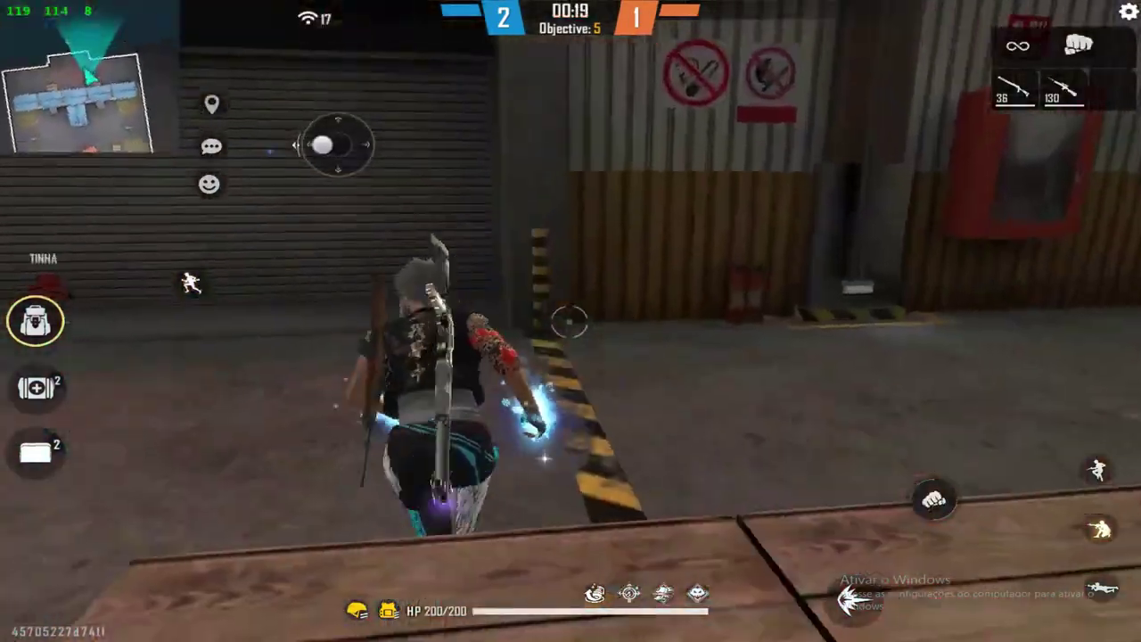
key(2)
key(w)
key(space)
key(space)
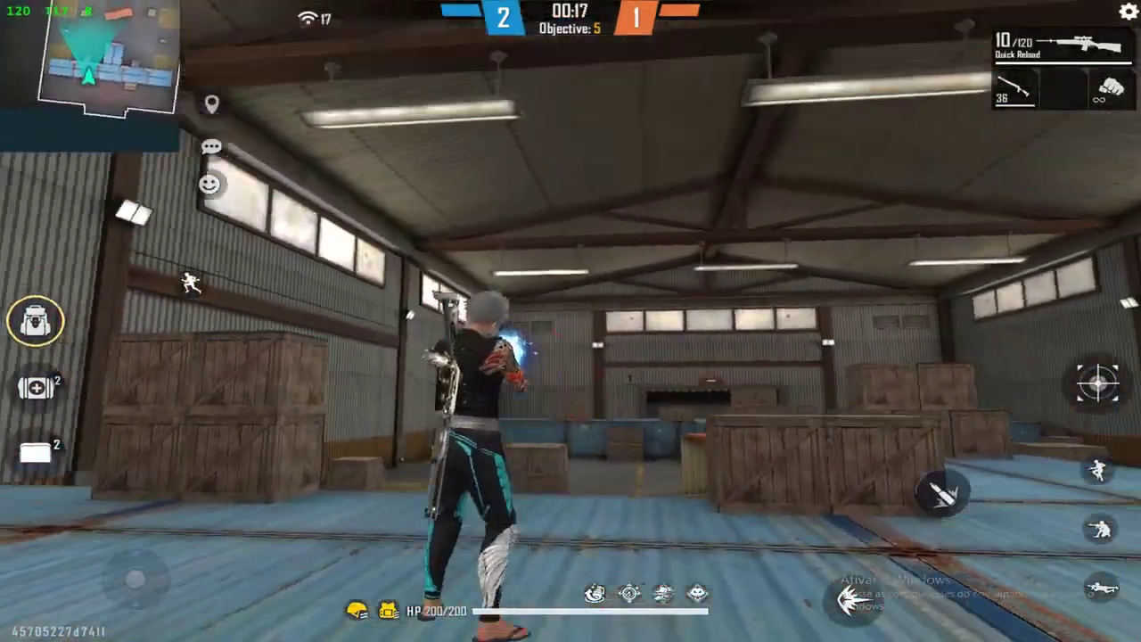
click(570, 321)
key(a)
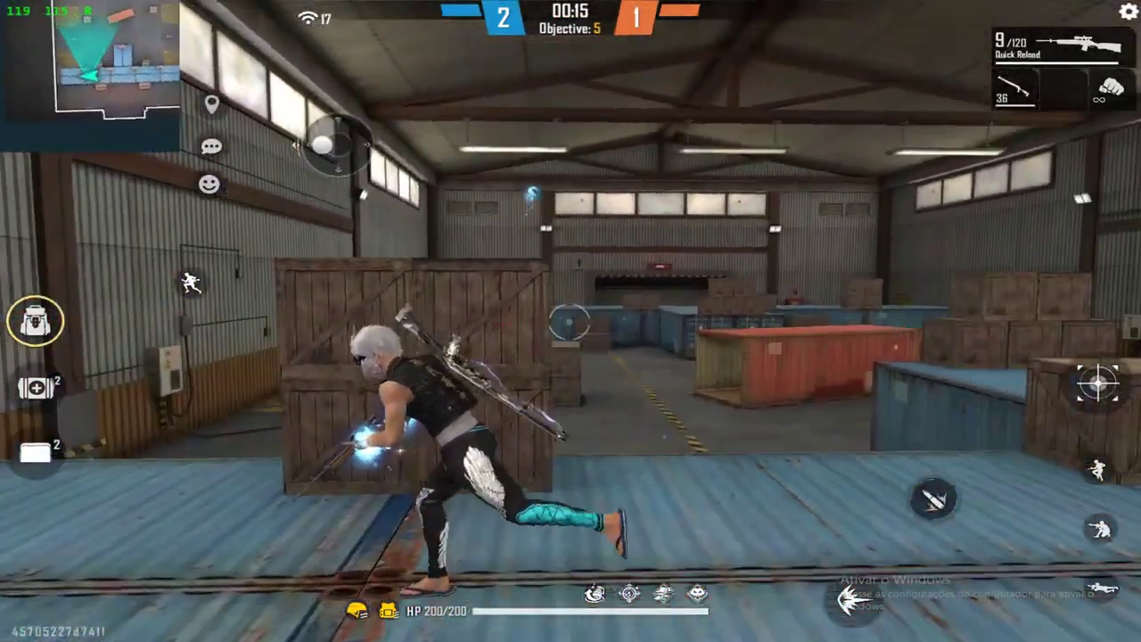
key(3)
key(w)
key(space)
key(2)
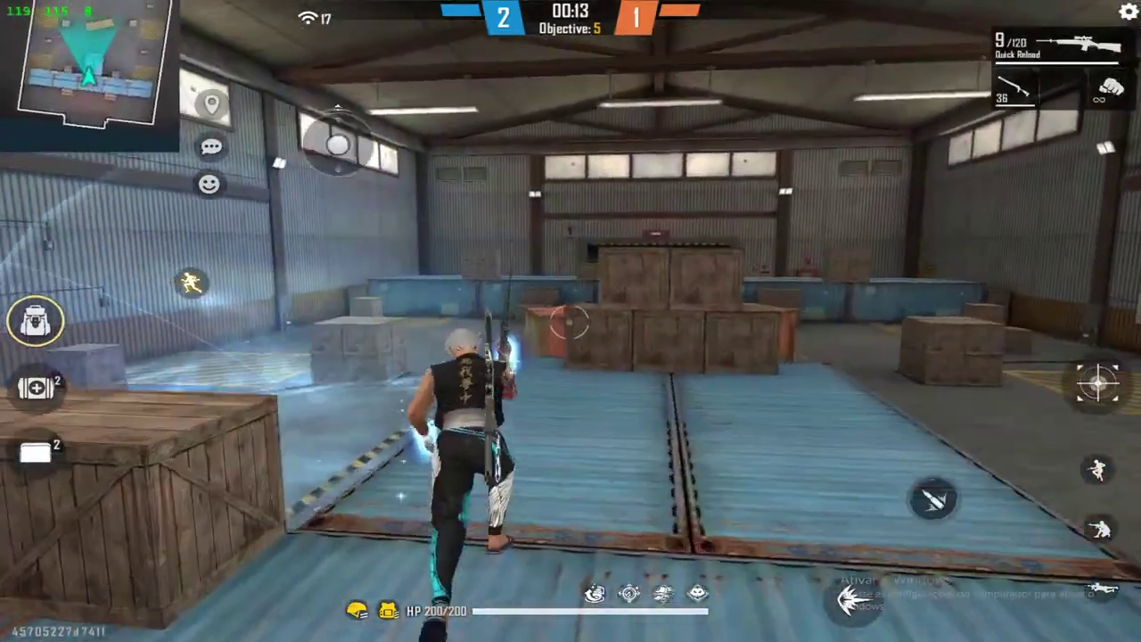
key(s)
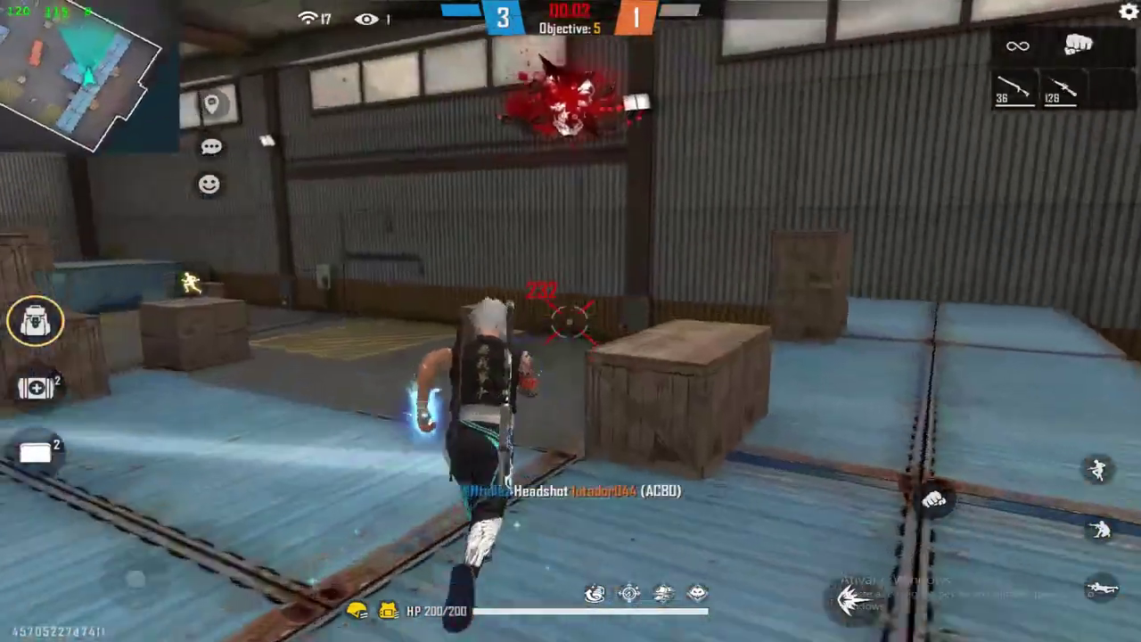
key(space)
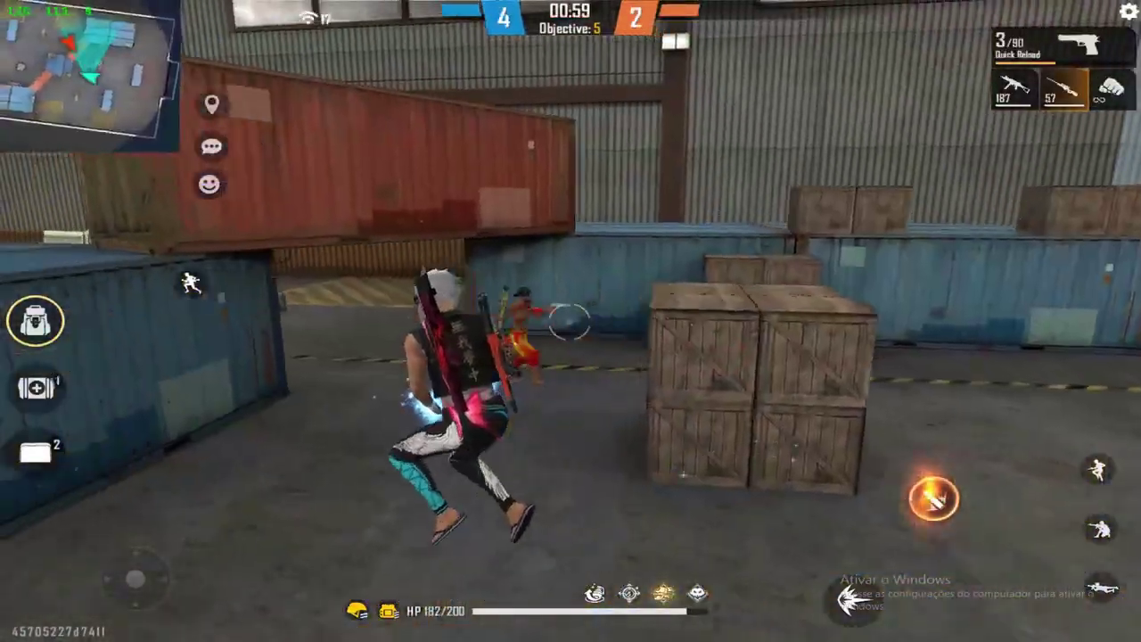
click(570, 321)
key(q)
key(w)
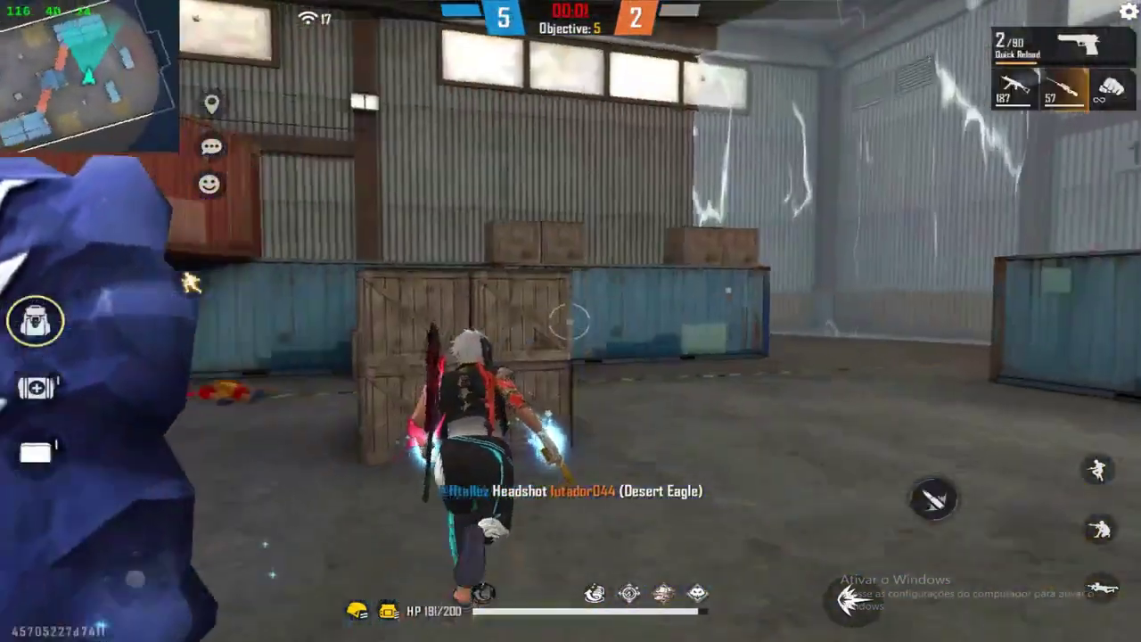
key(3)
Take SmartGaGa out of full-screen view and go back from the match result screen.
key(F11)
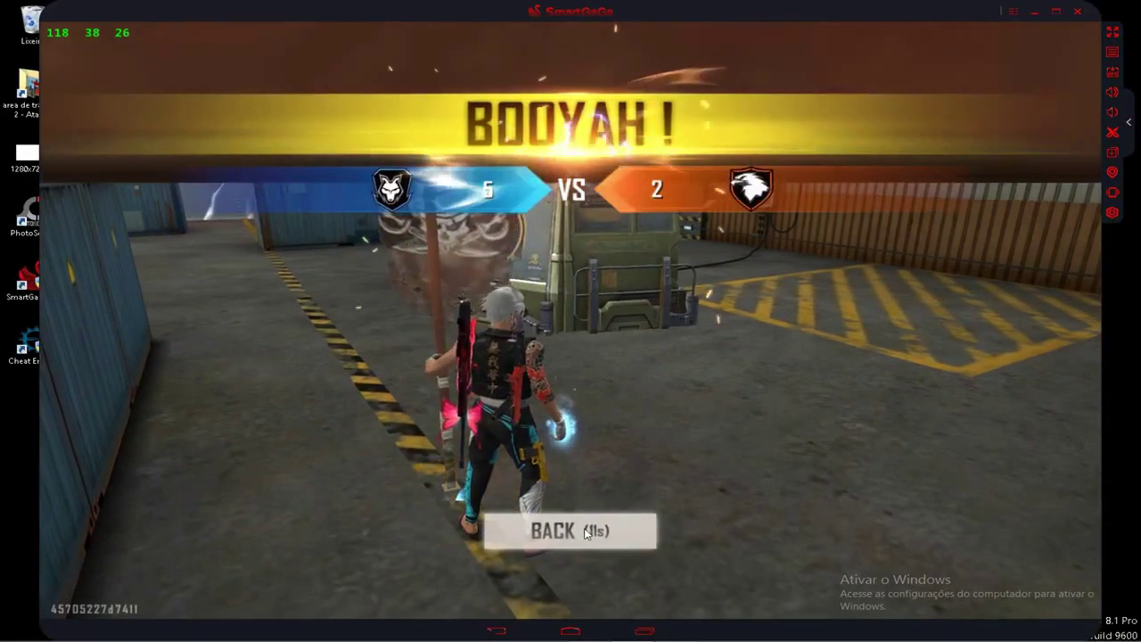
click(587, 532)
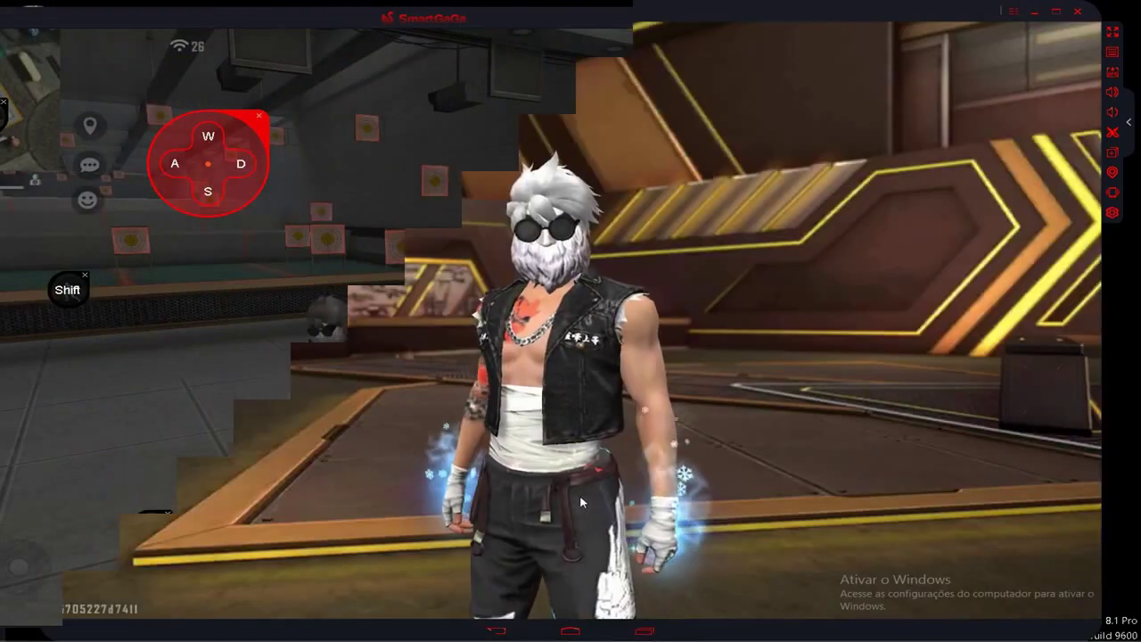
key(w)
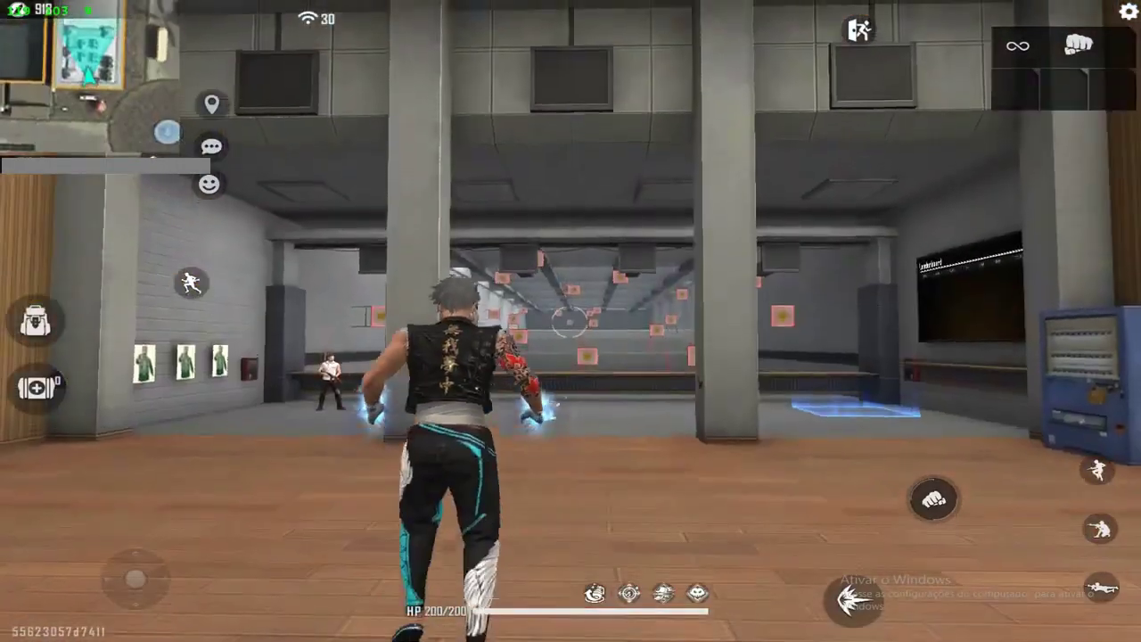
key(w)
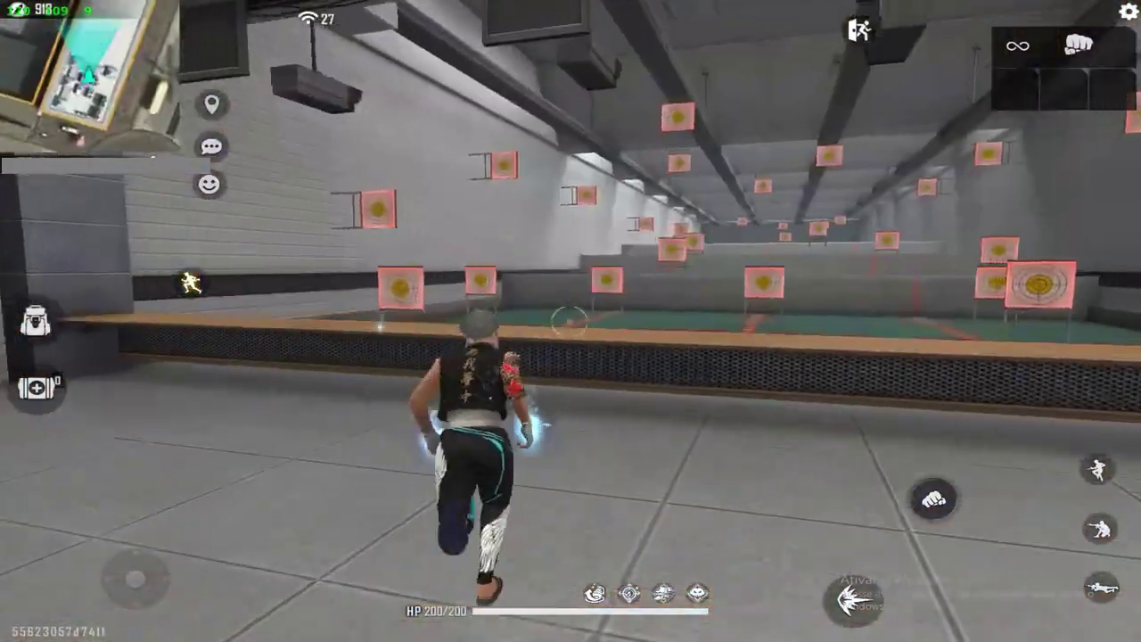
key(w)
key(space)
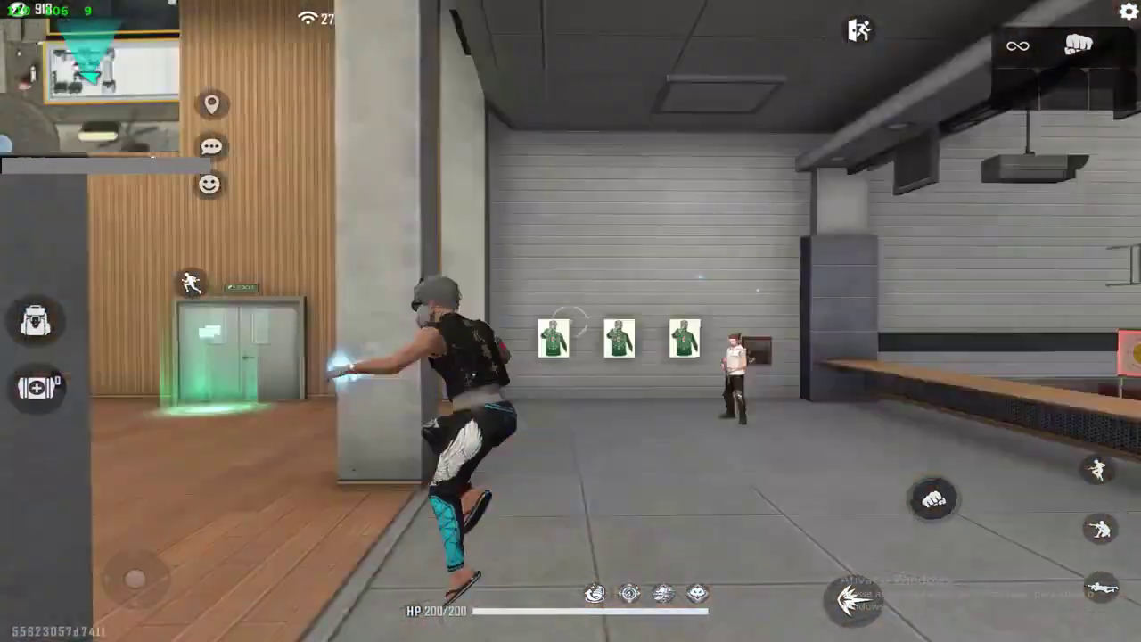